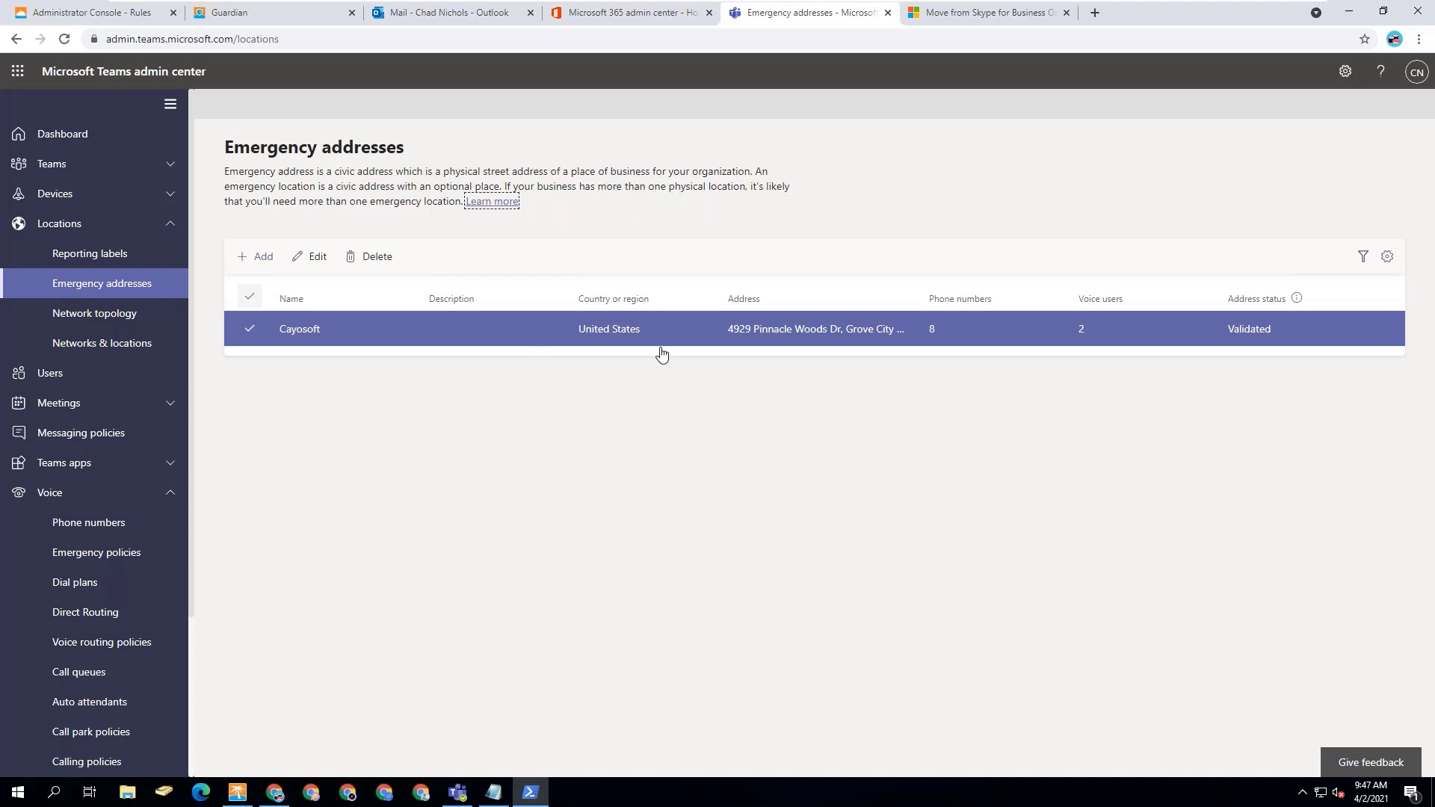
- Begin a new emergency address described as 'Cayosoft HQ' with country United States
left_click(252, 261)
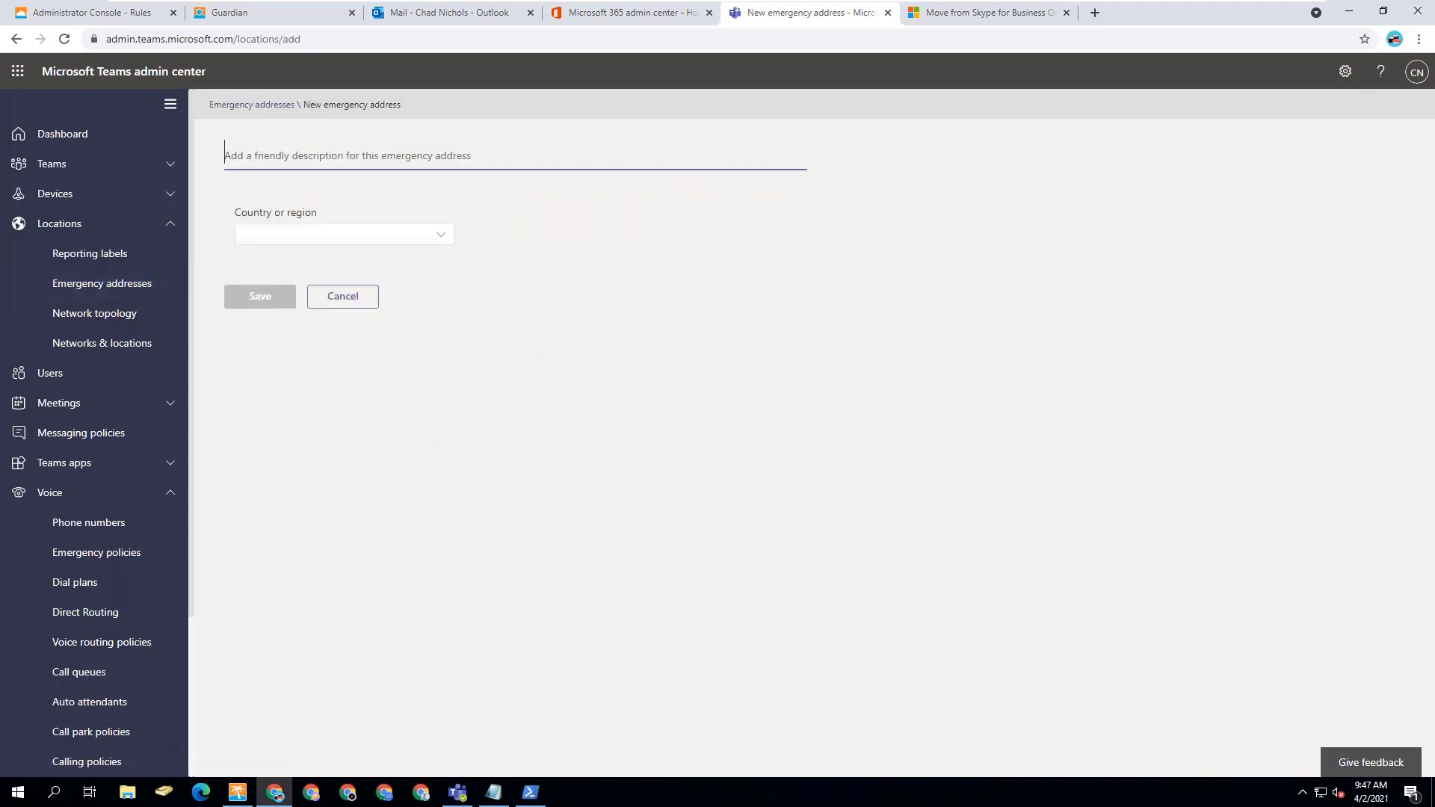
type("Cayosoft")
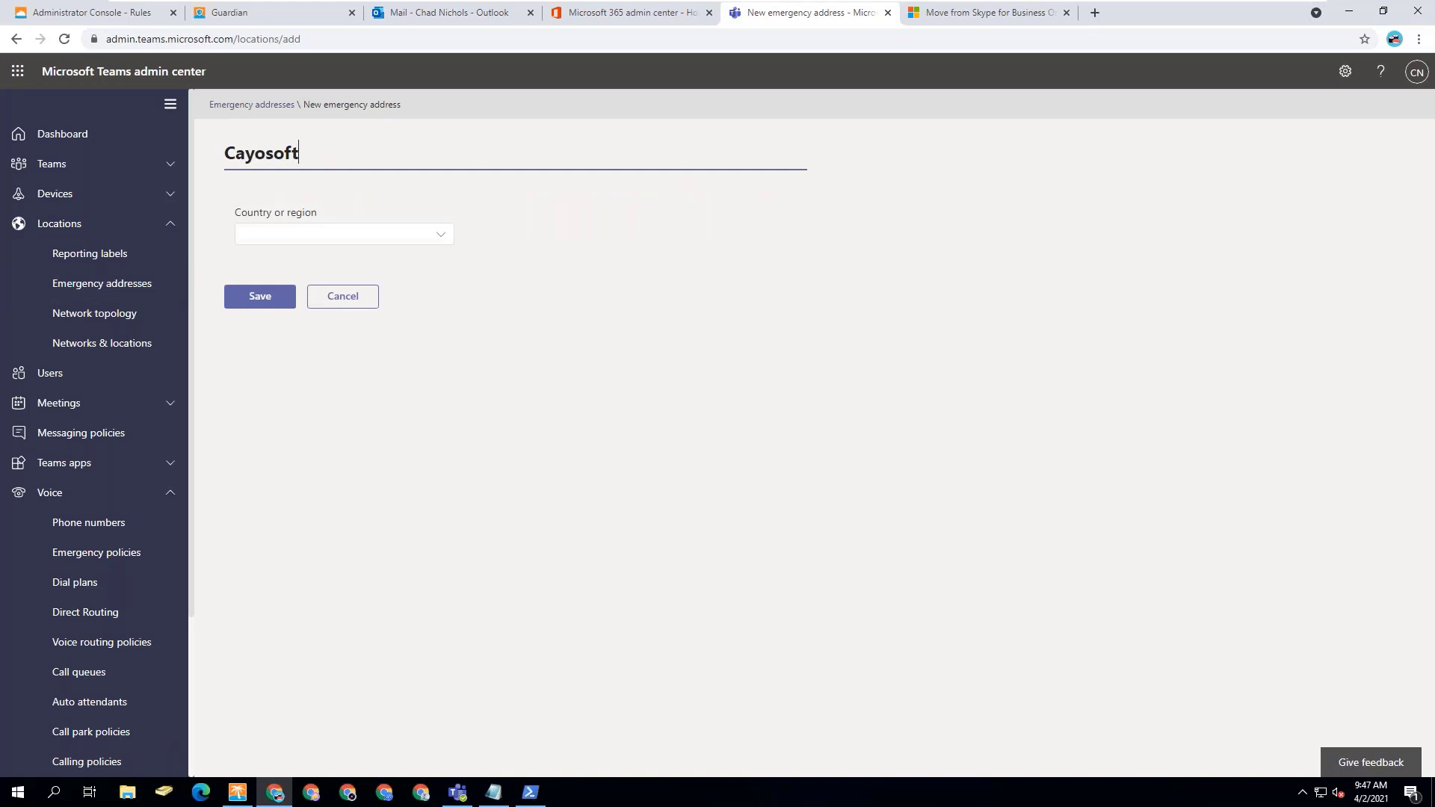
type(" HQ")
left_click(433, 236)
scroll(581, 326, "down", 5)
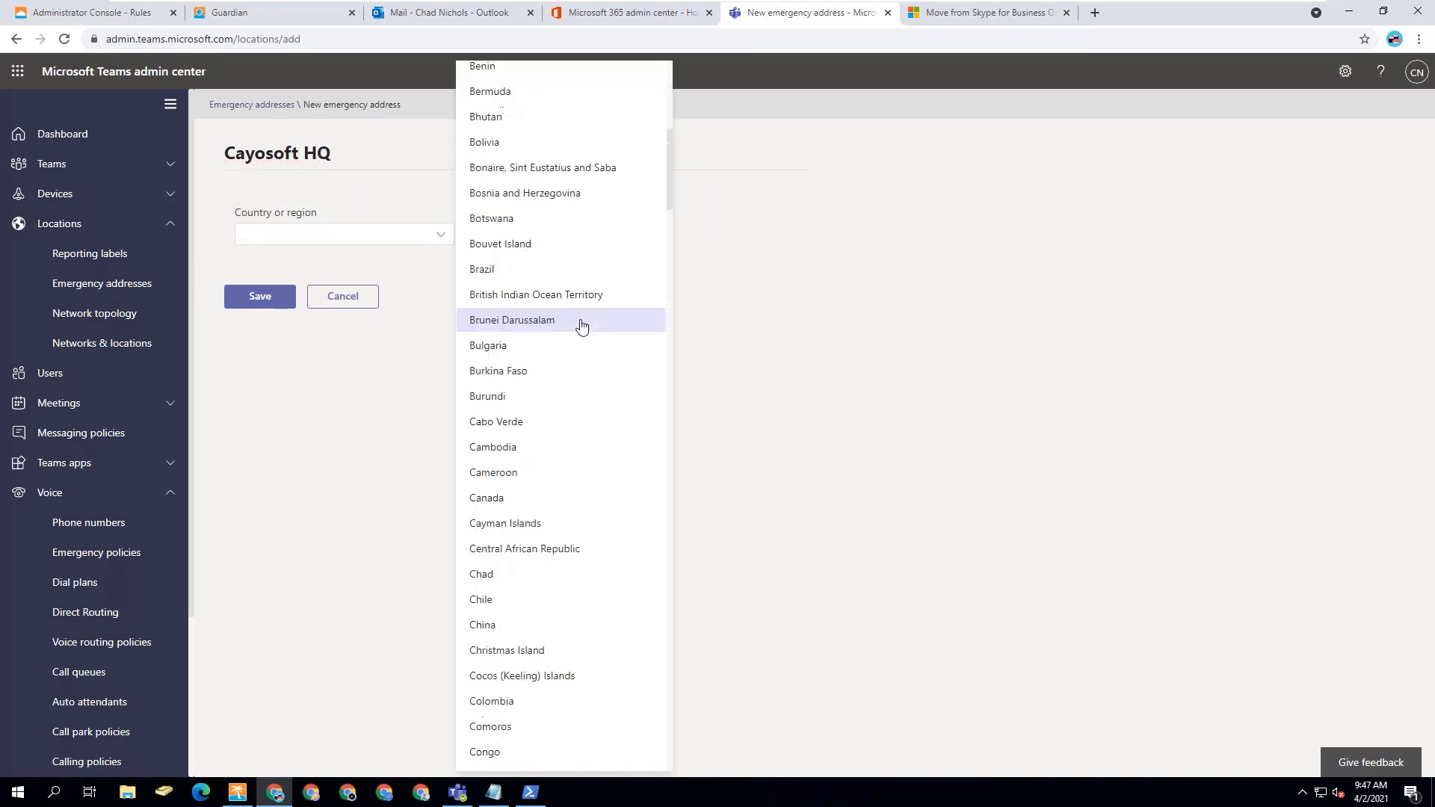
scroll(582, 327, "down", 10)
left_click_drag(670, 272, 580, 727)
left_click(538, 469)
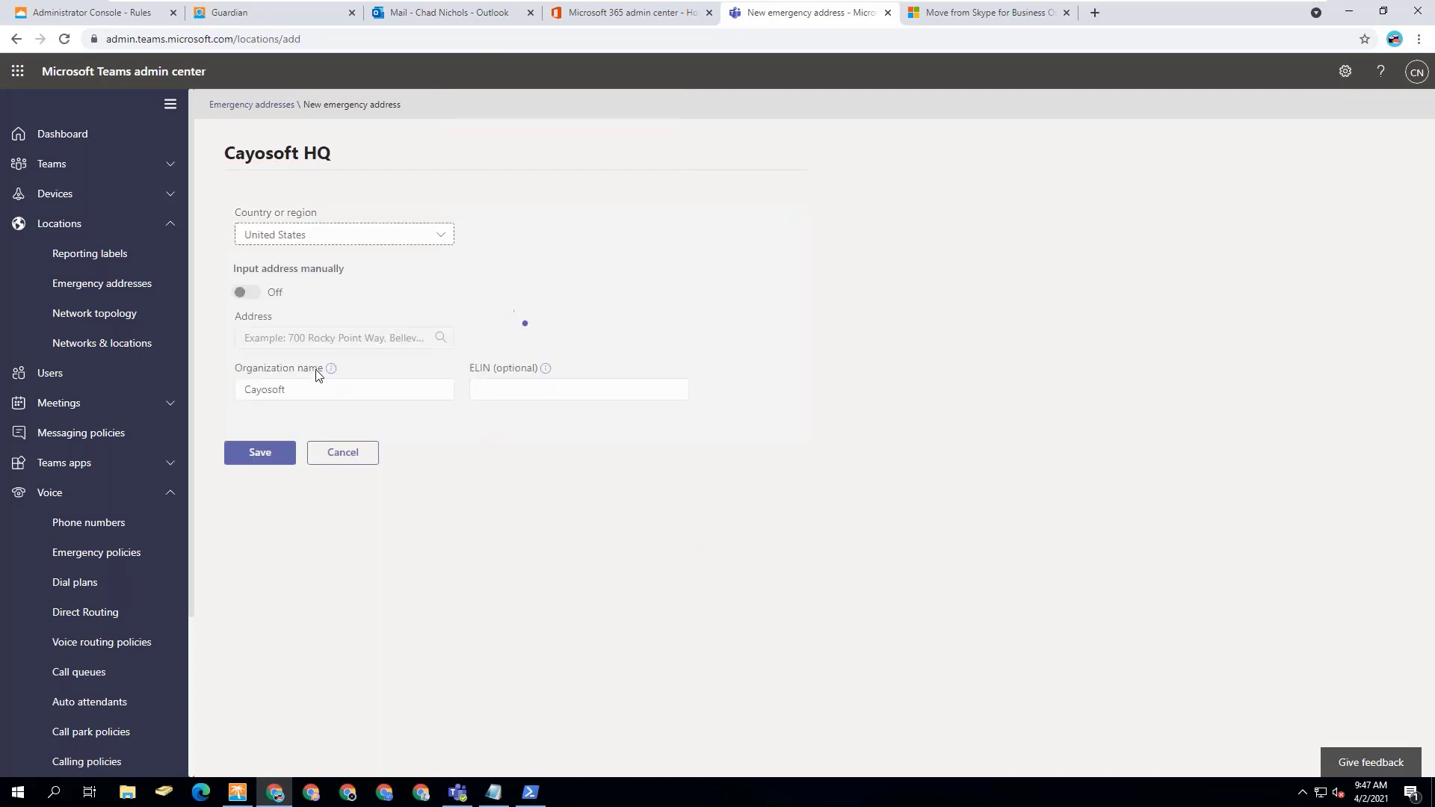
left_click(276, 339)
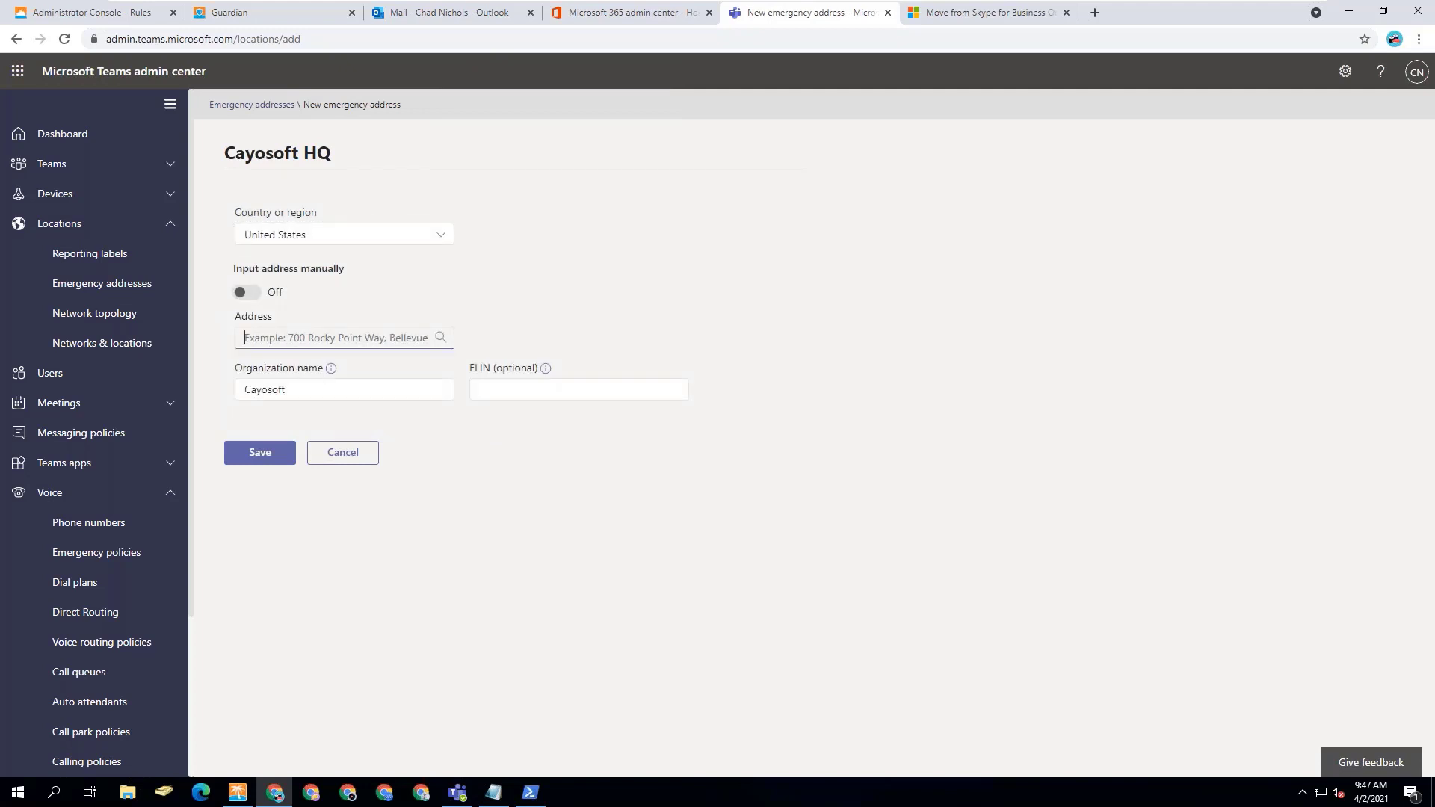
type("470 ")
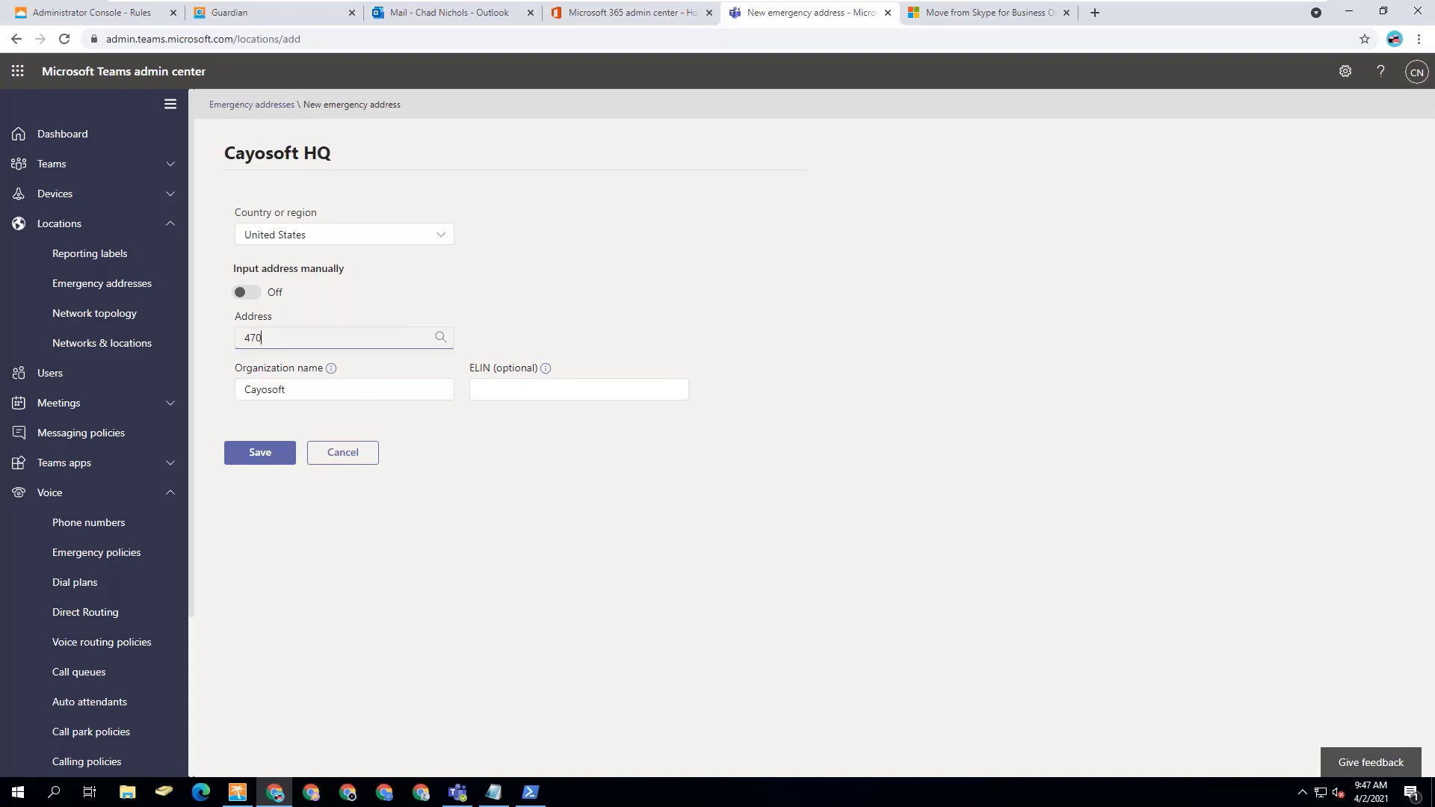
type("old")
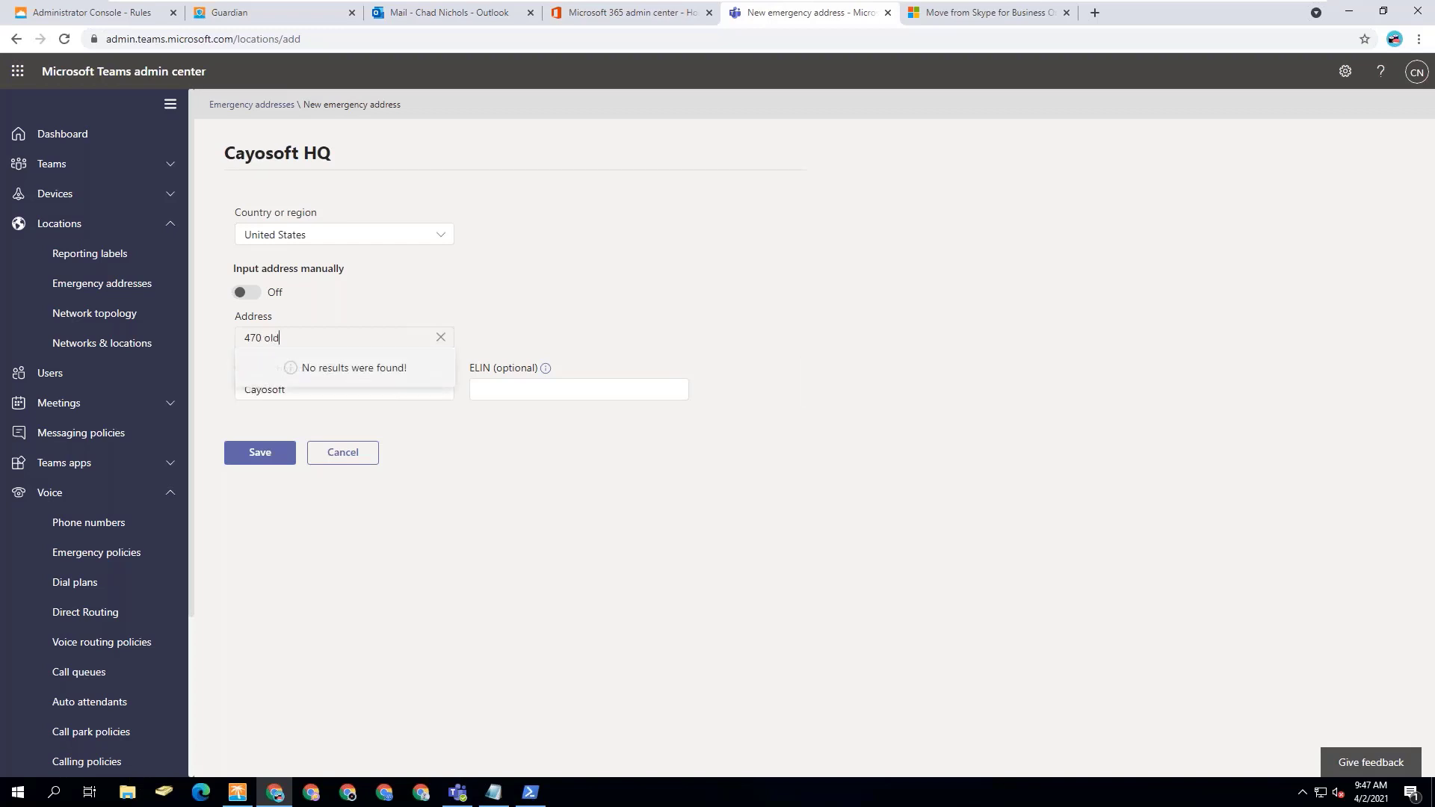
type("e worth")
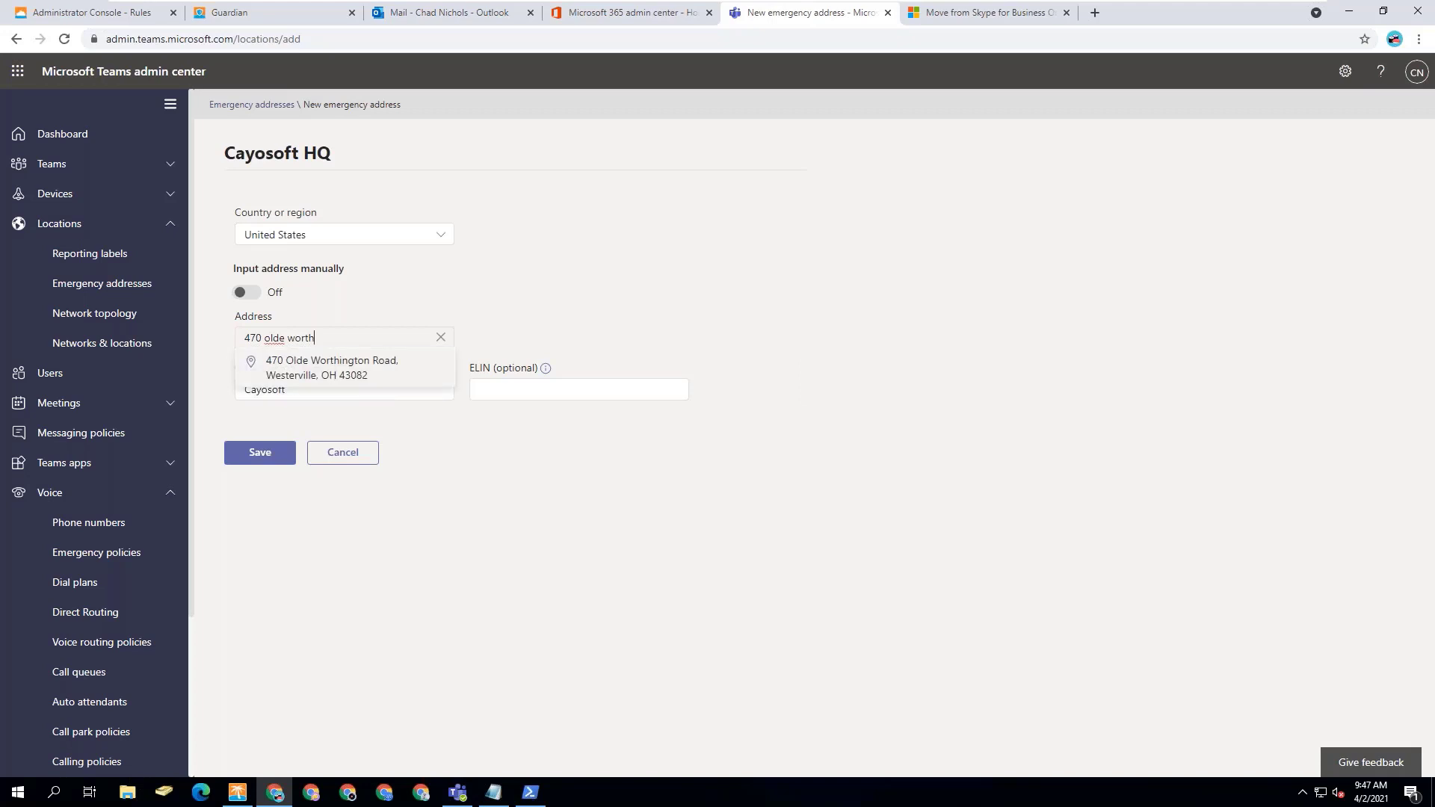
left_click(349, 378)
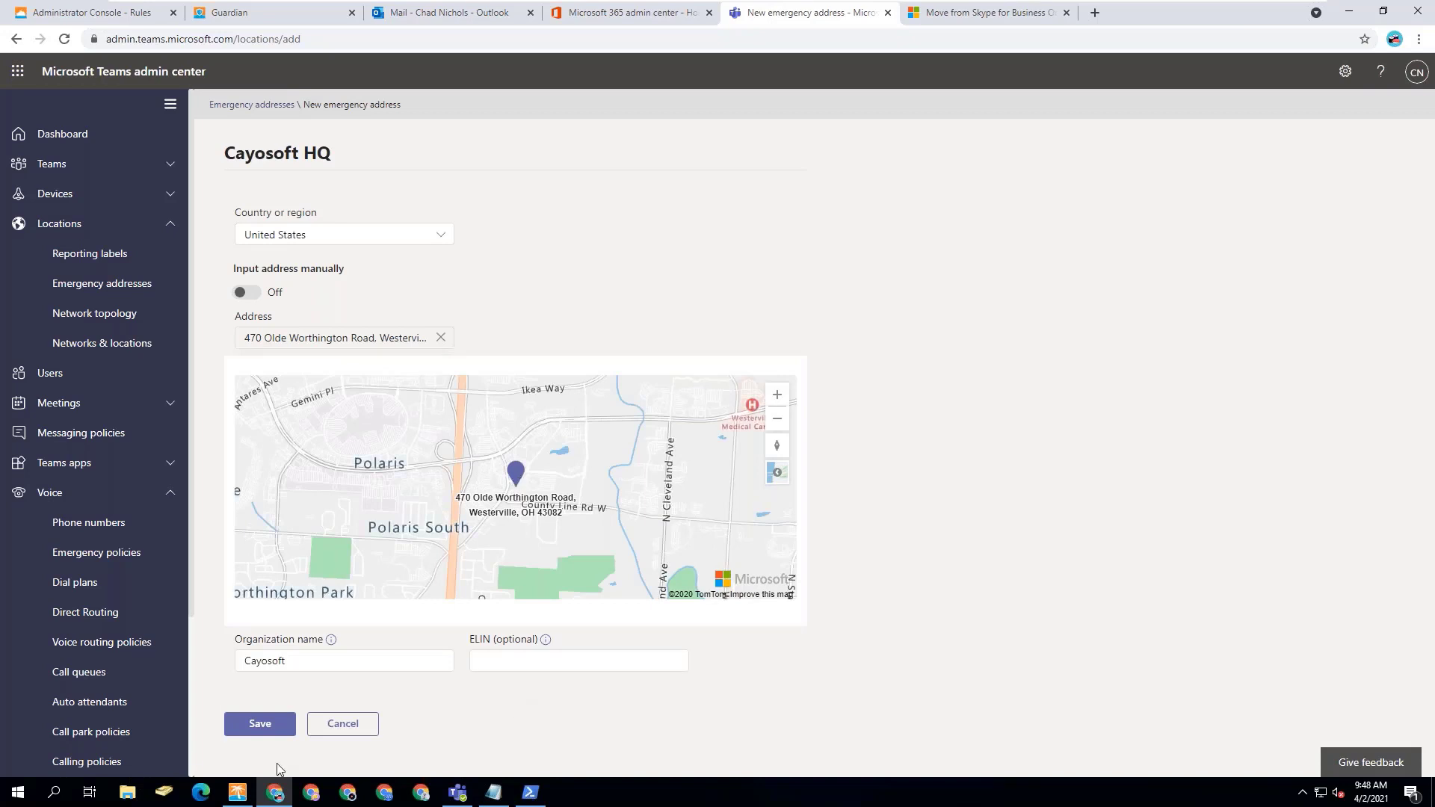
left_click(256, 722)
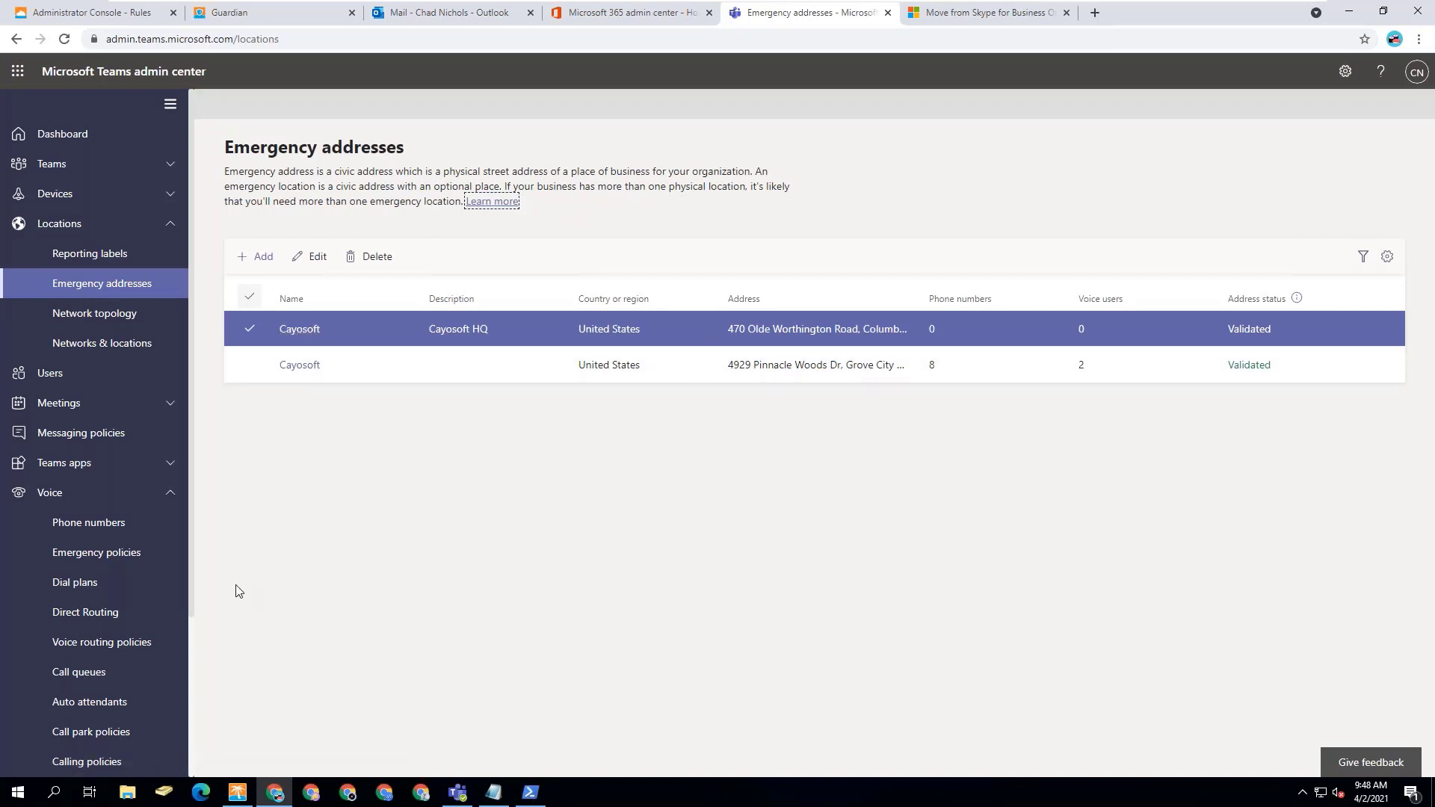
- Start a phone number order for 5 United States User (subscriber) numbers
left_click(89, 523)
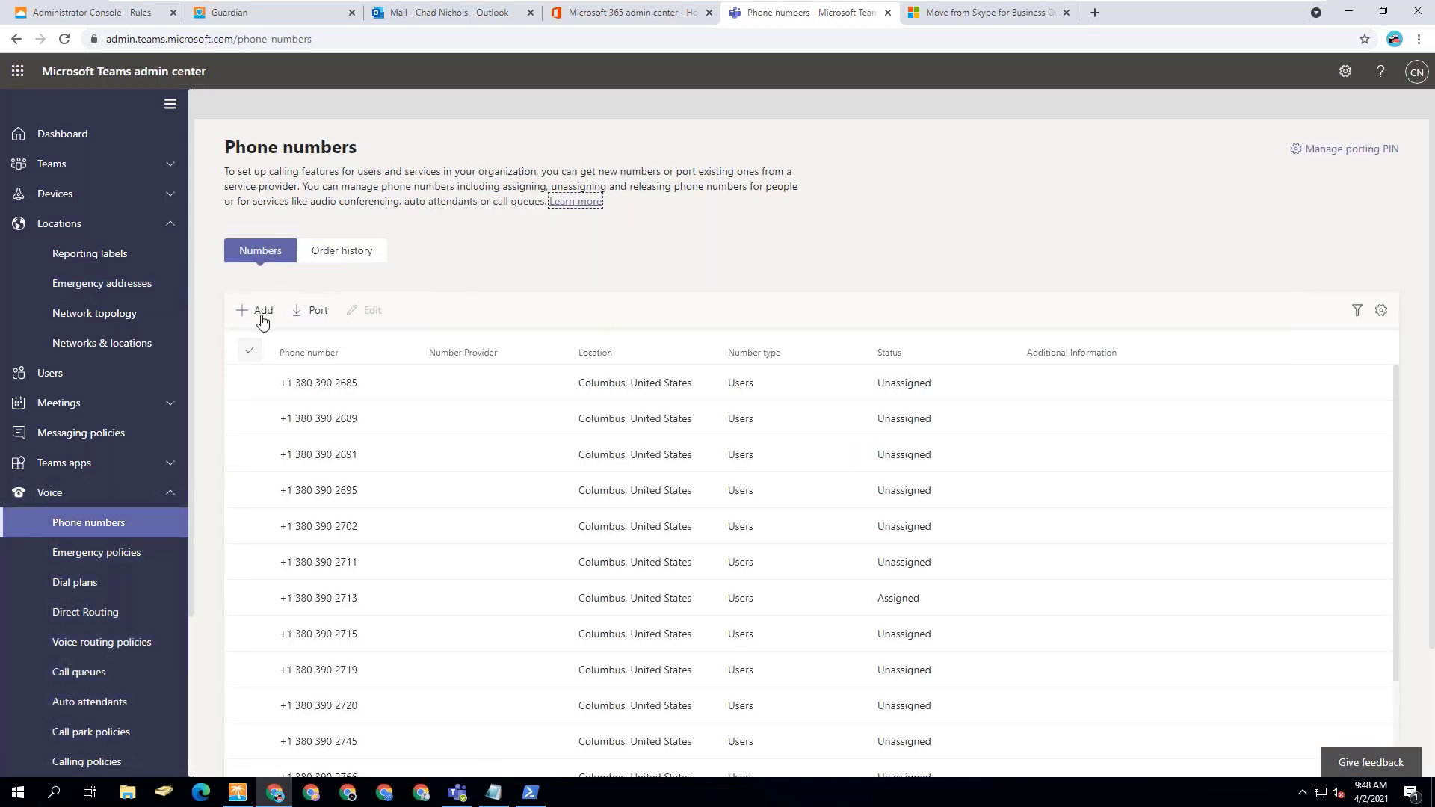
left_click(262, 314)
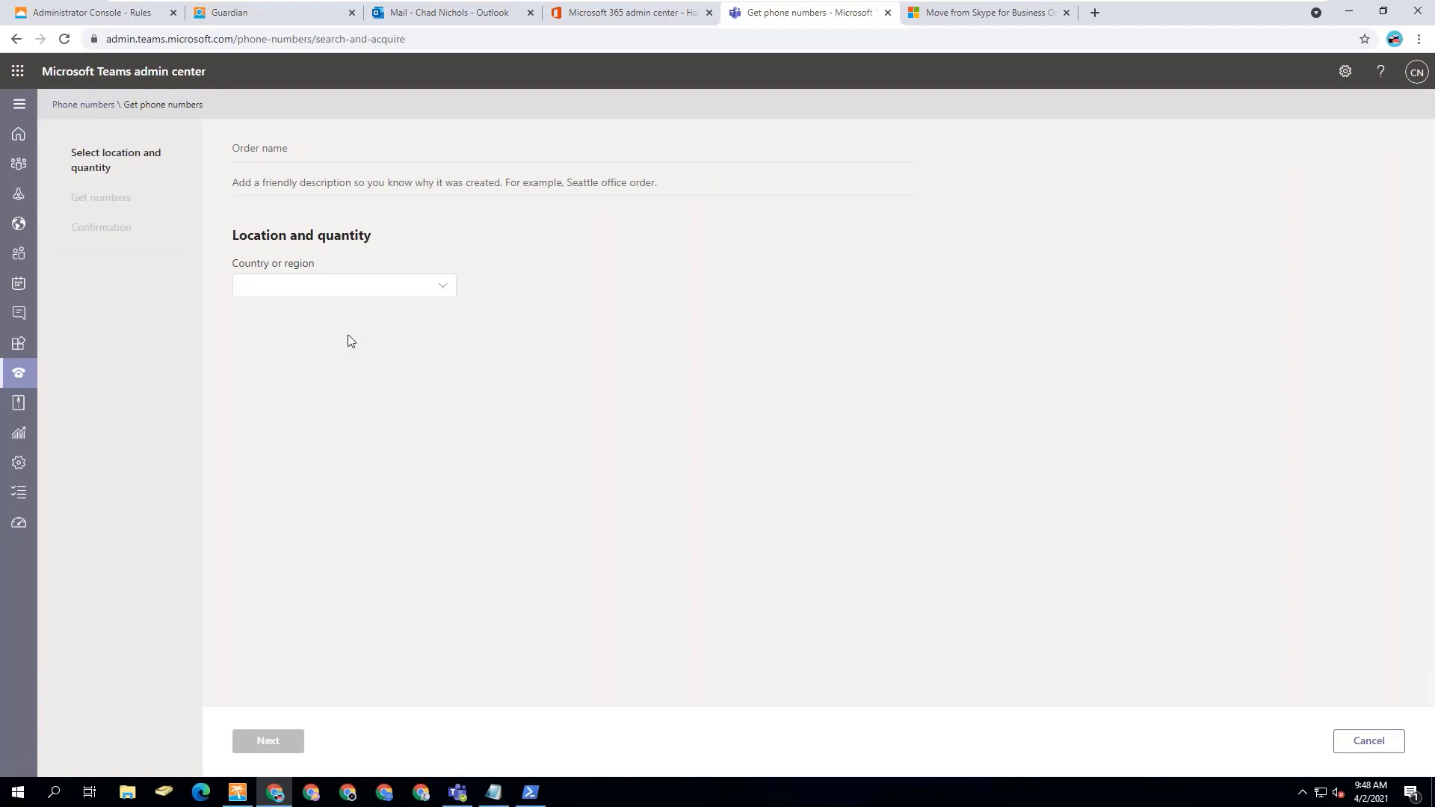
left_click(450, 286)
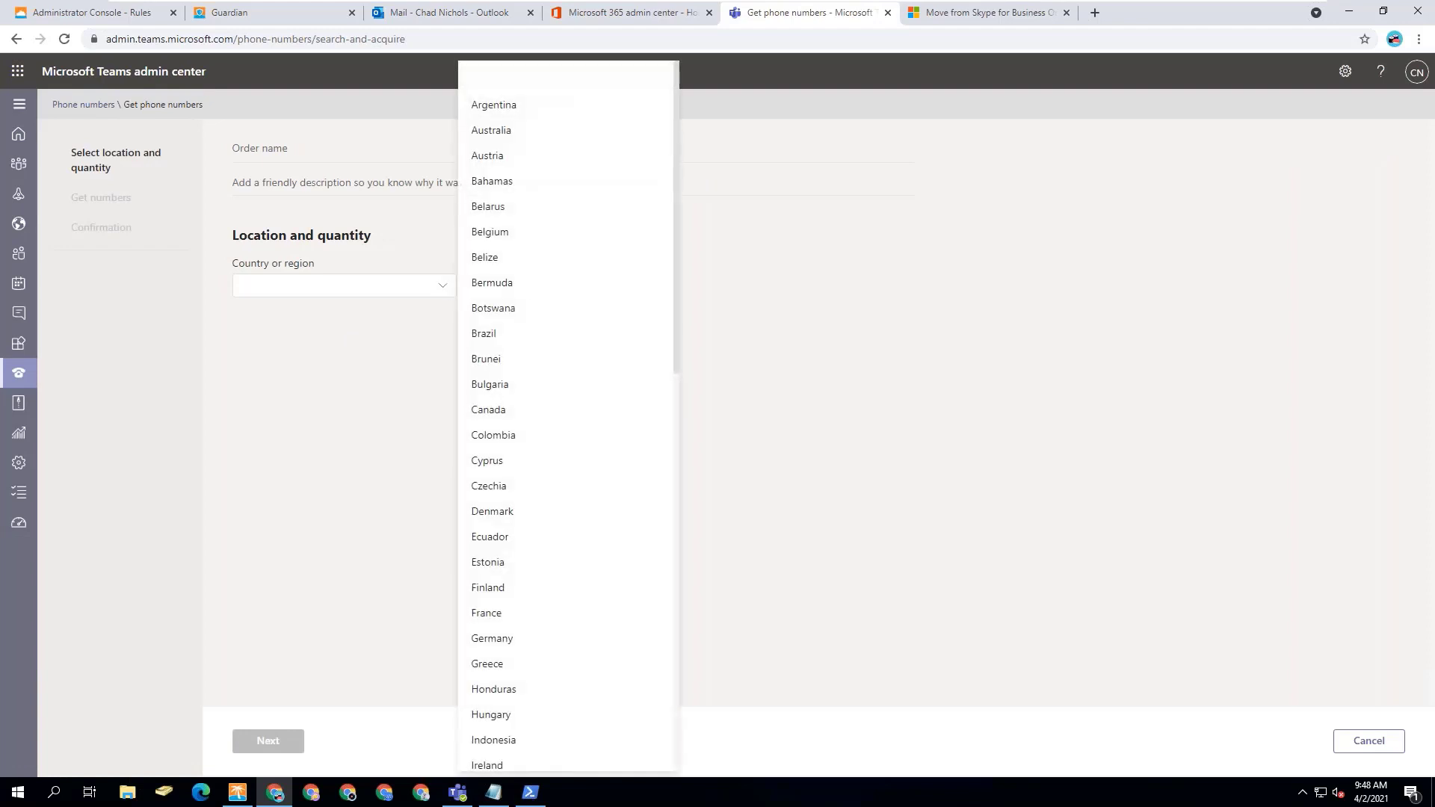
scroll(625, 321, "down", 10)
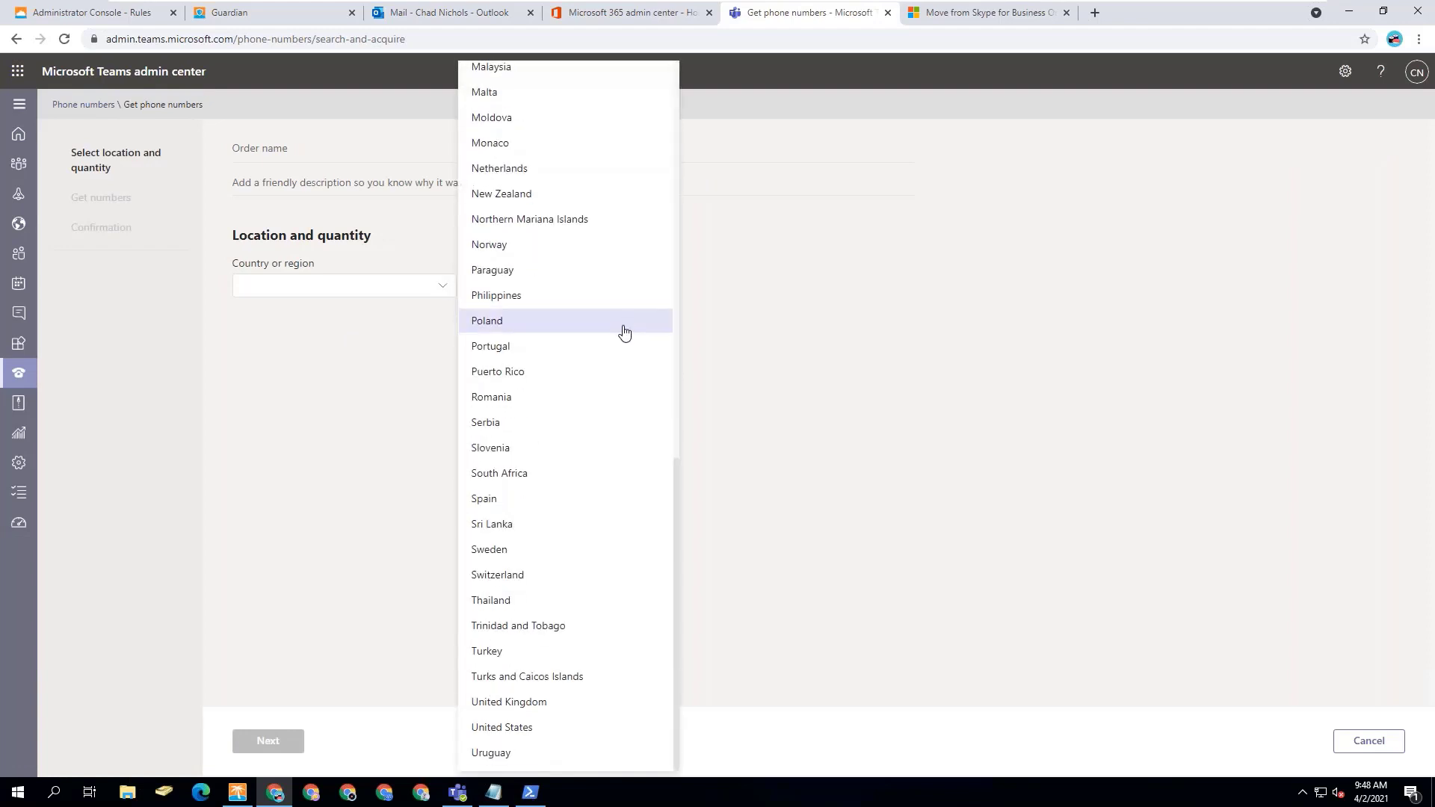
left_click(502, 727)
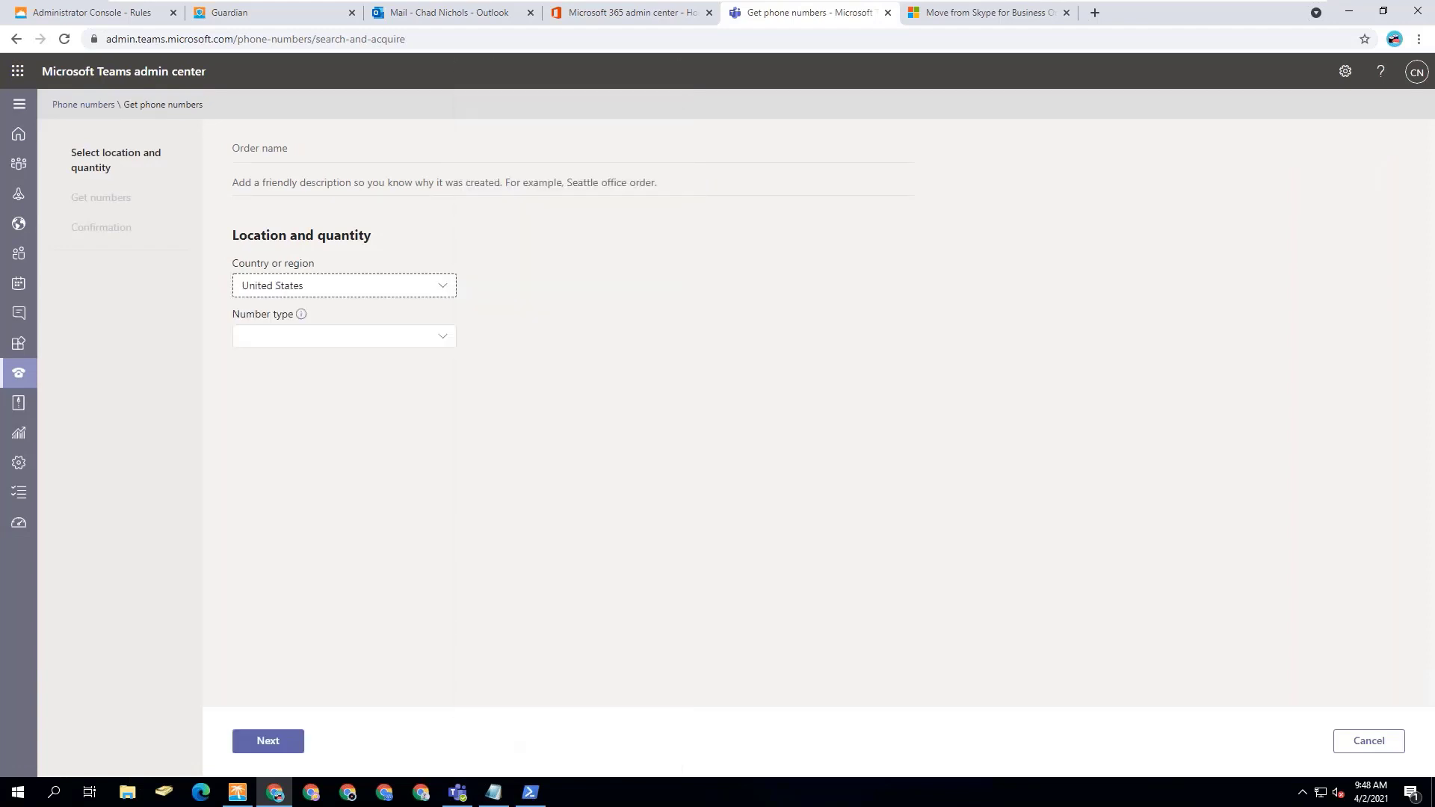
left_click(443, 336)
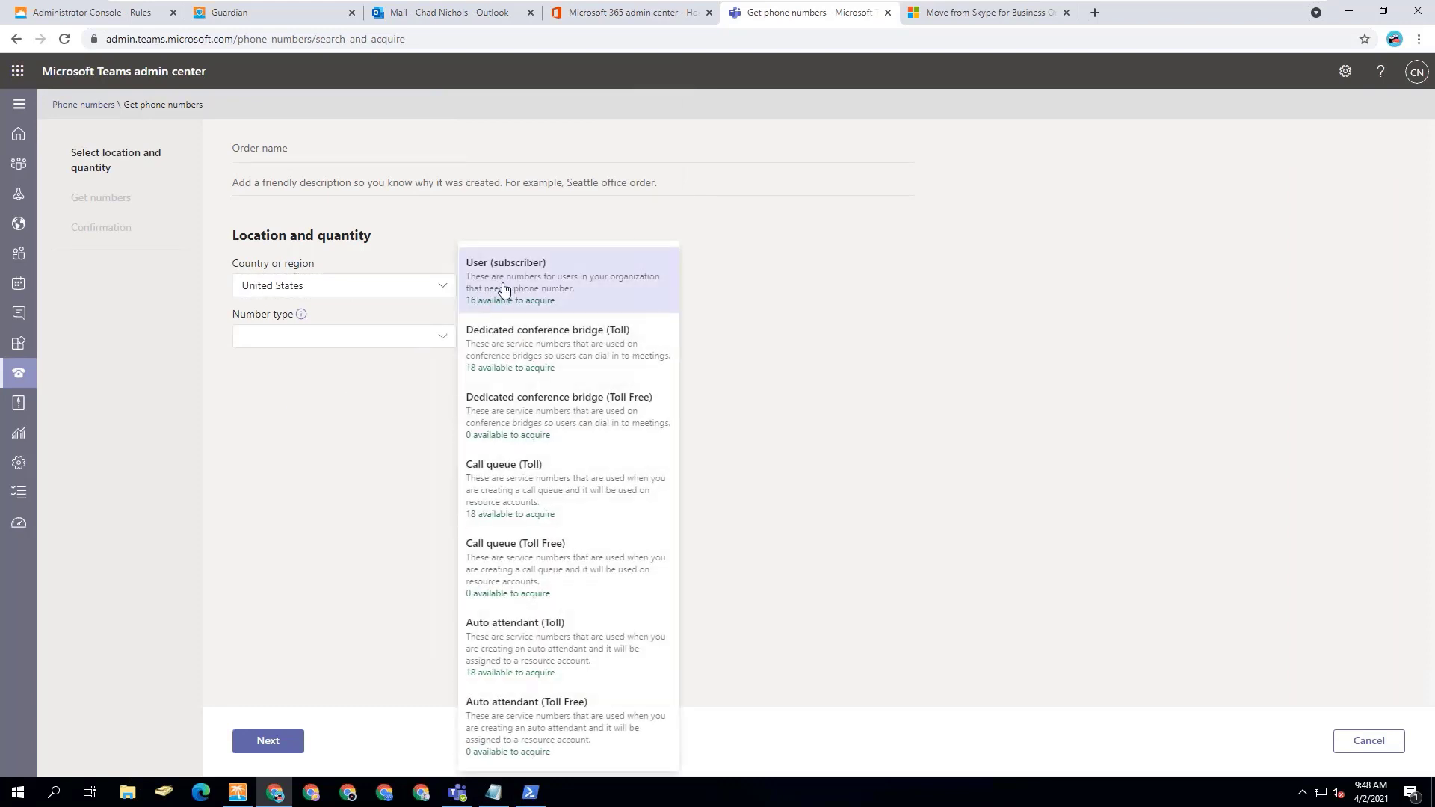
left_click(508, 288)
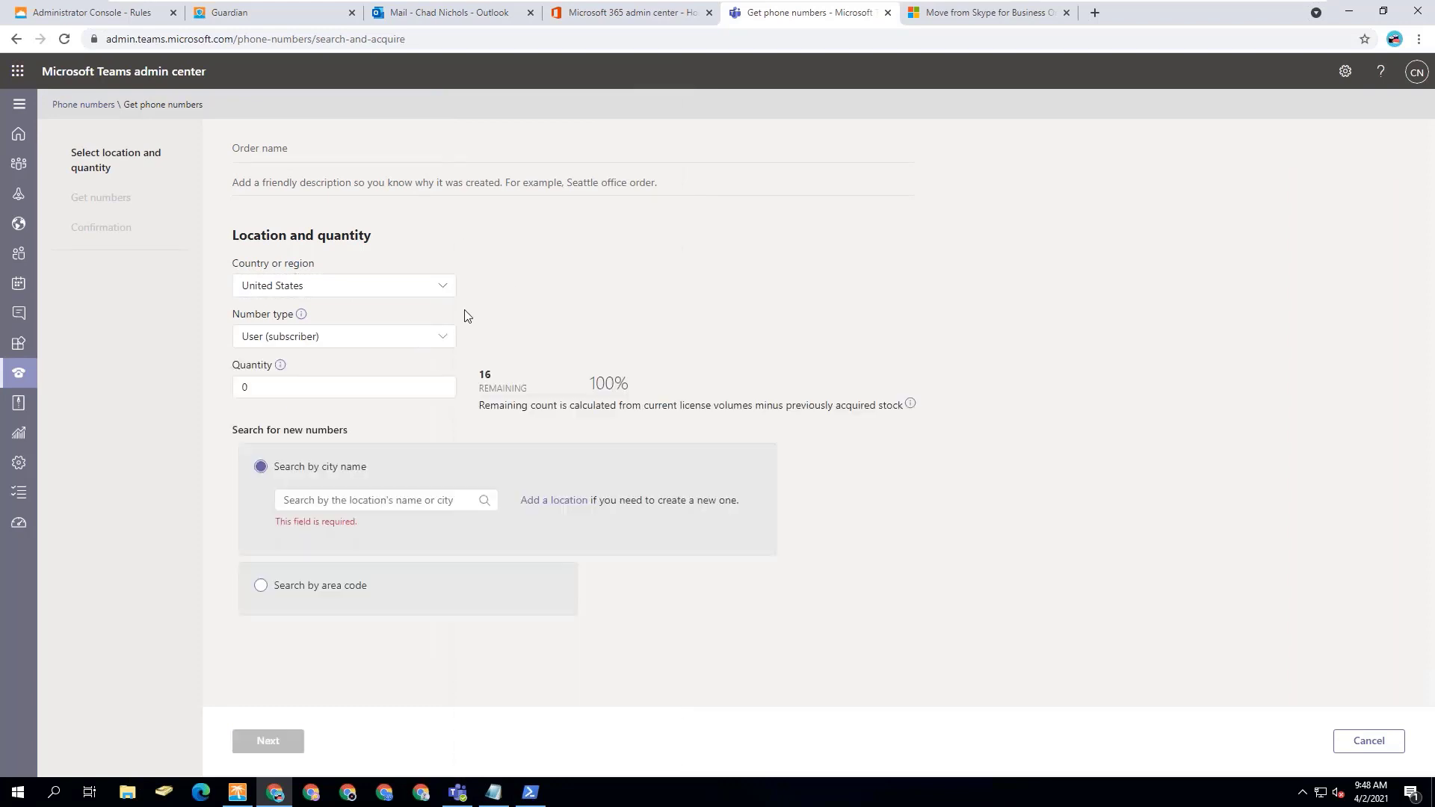
left_click(296, 394)
type("5")
- Search the city box for the order's location until 'colum' finds the Cayosoft location
left_click(334, 507)
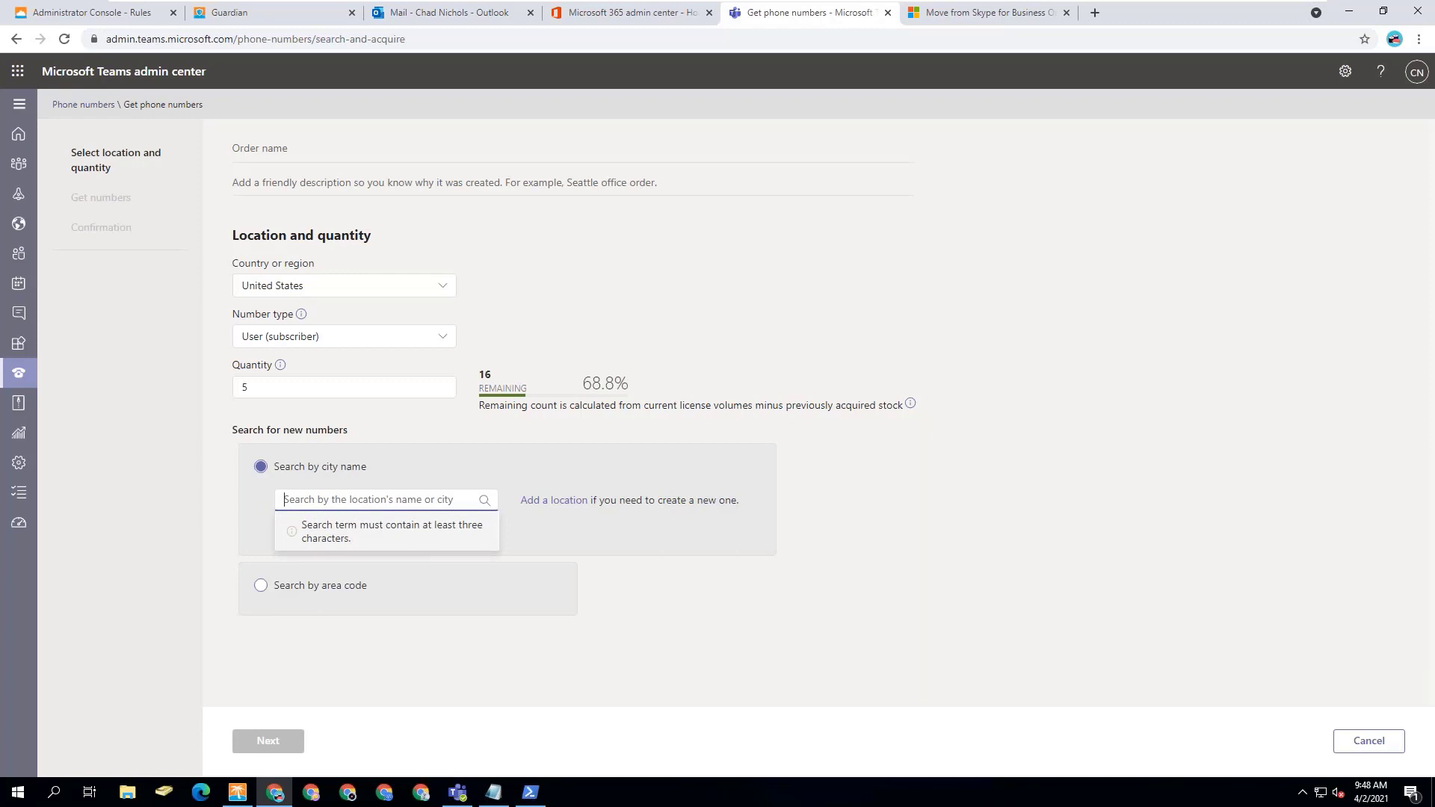
type("470")
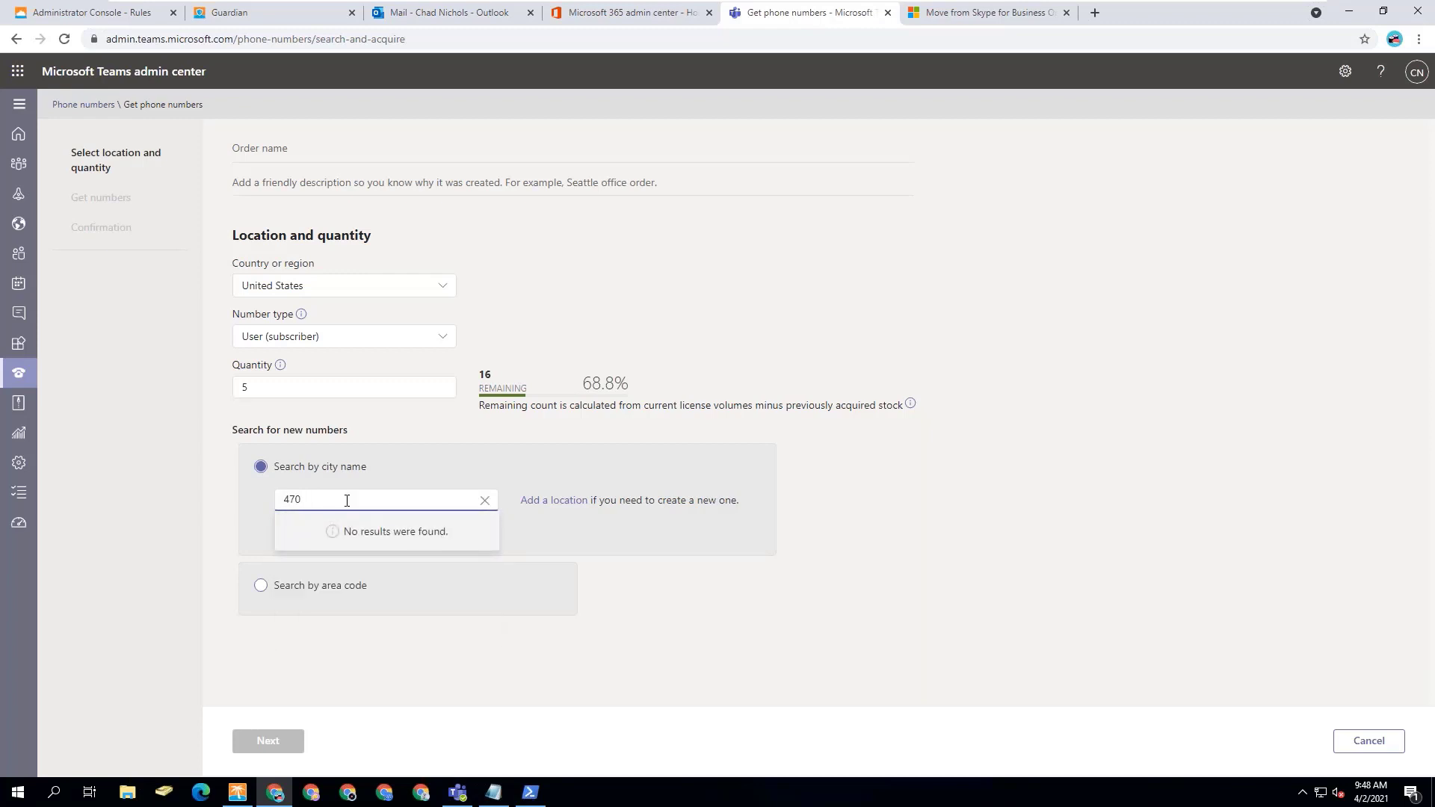
key("BackSpace")
key("BackSpace")
key("BackSpace")
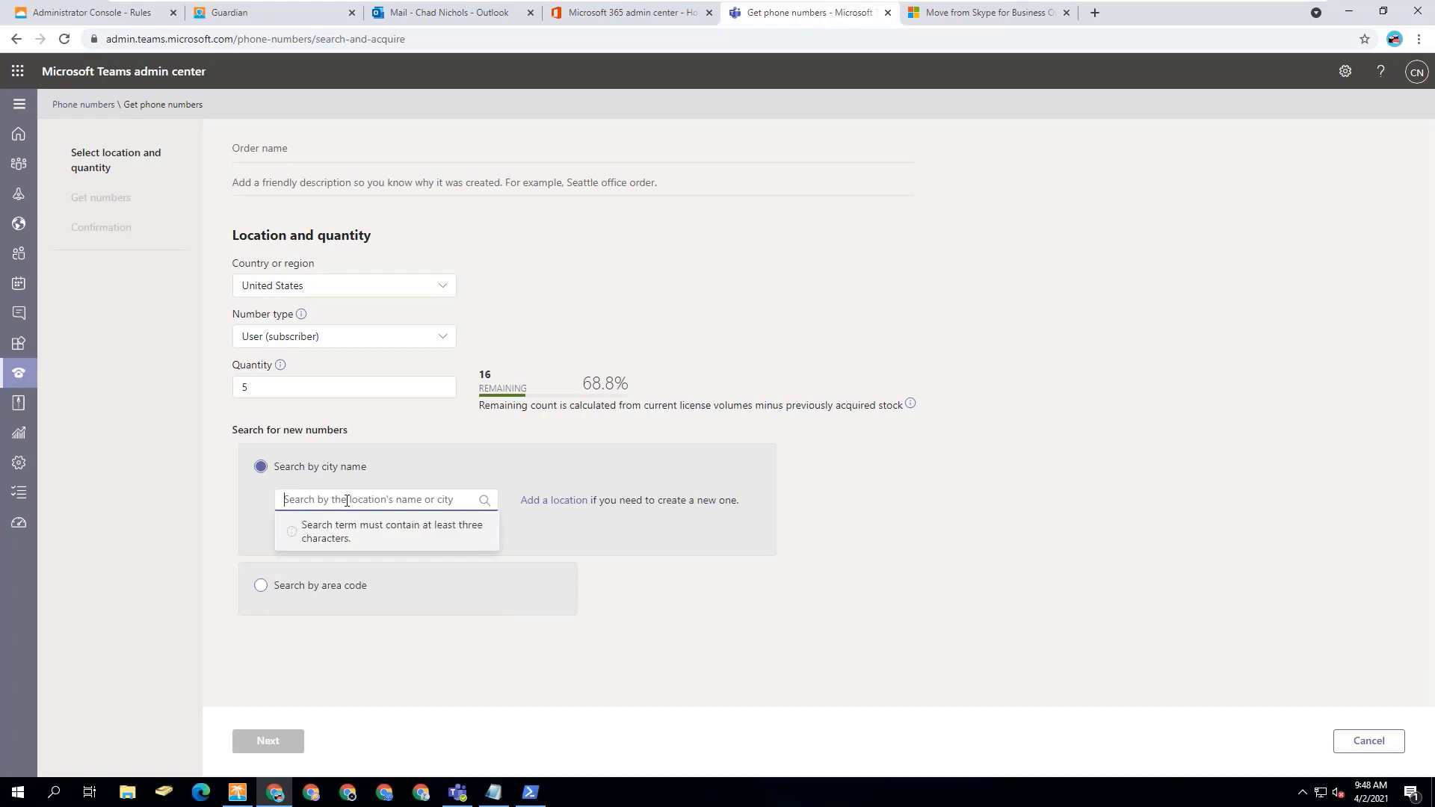
type("westervi")
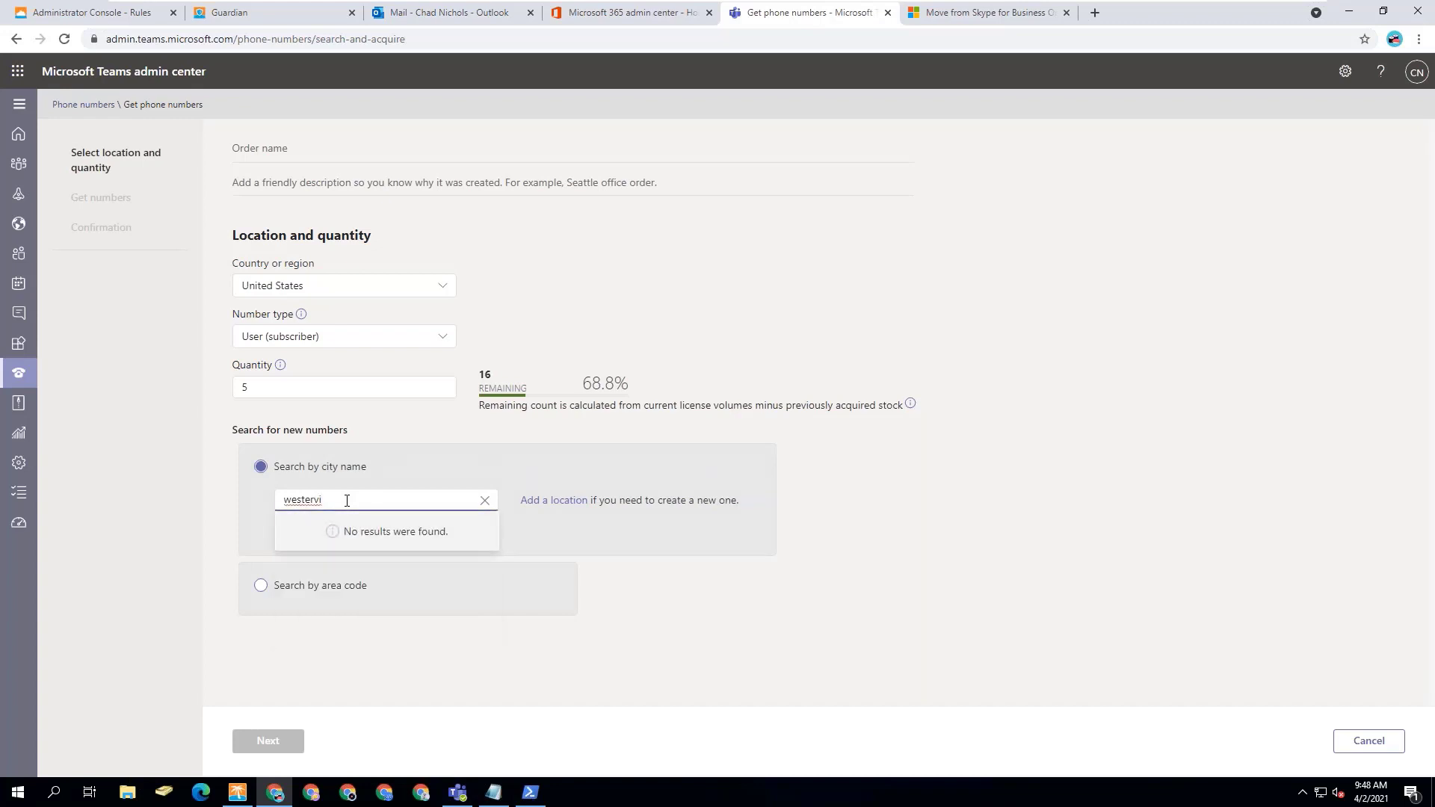
key("BackSpace")
key("BackSpace")
key("BackSpace")
key("BackSpace")
key("BackSpace")
key("BackSpace")
key("BackSpace")
type("orth")
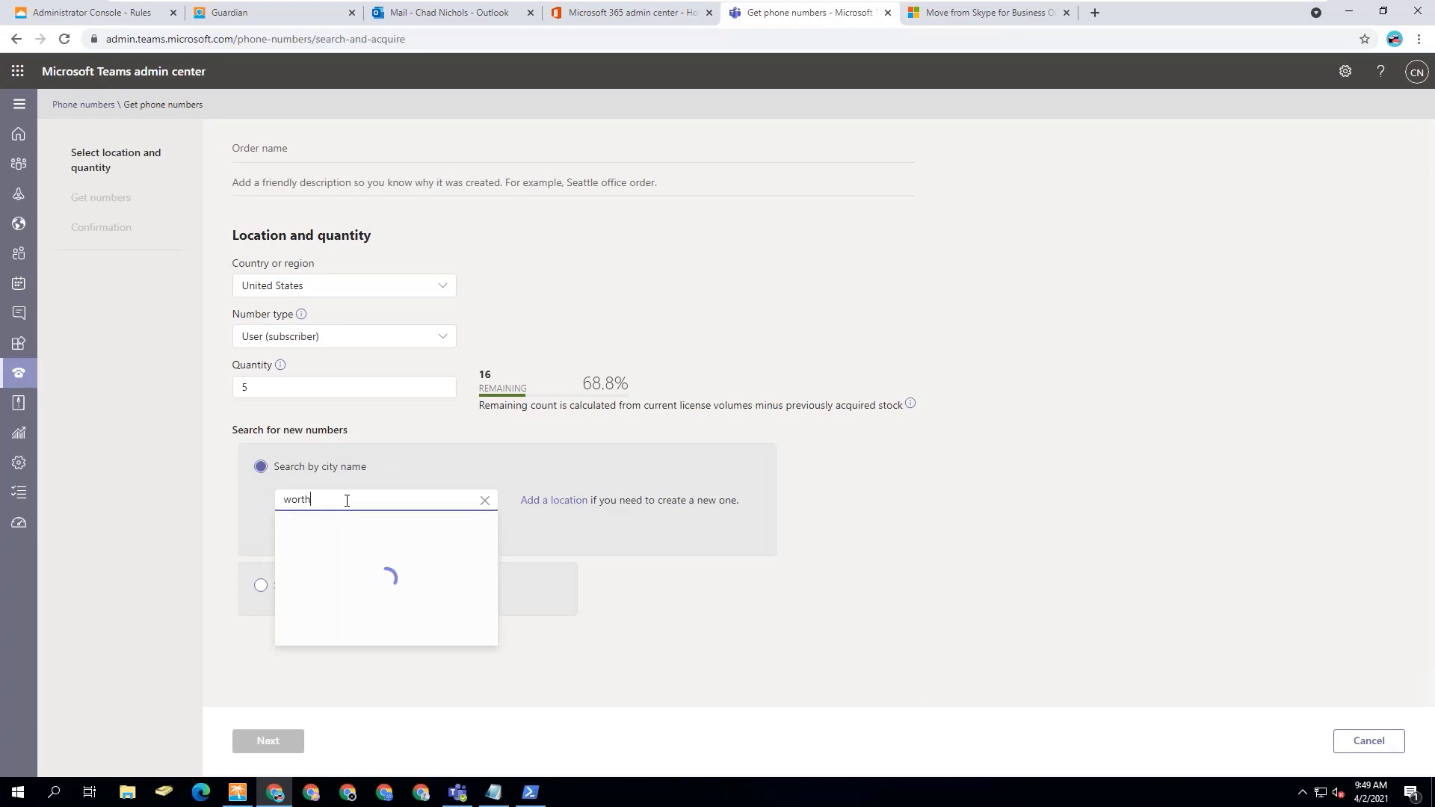
key("BackSpace")
key("BackSpace")
key("BackSpace")
key("BackSpace")
key("BackSpace")
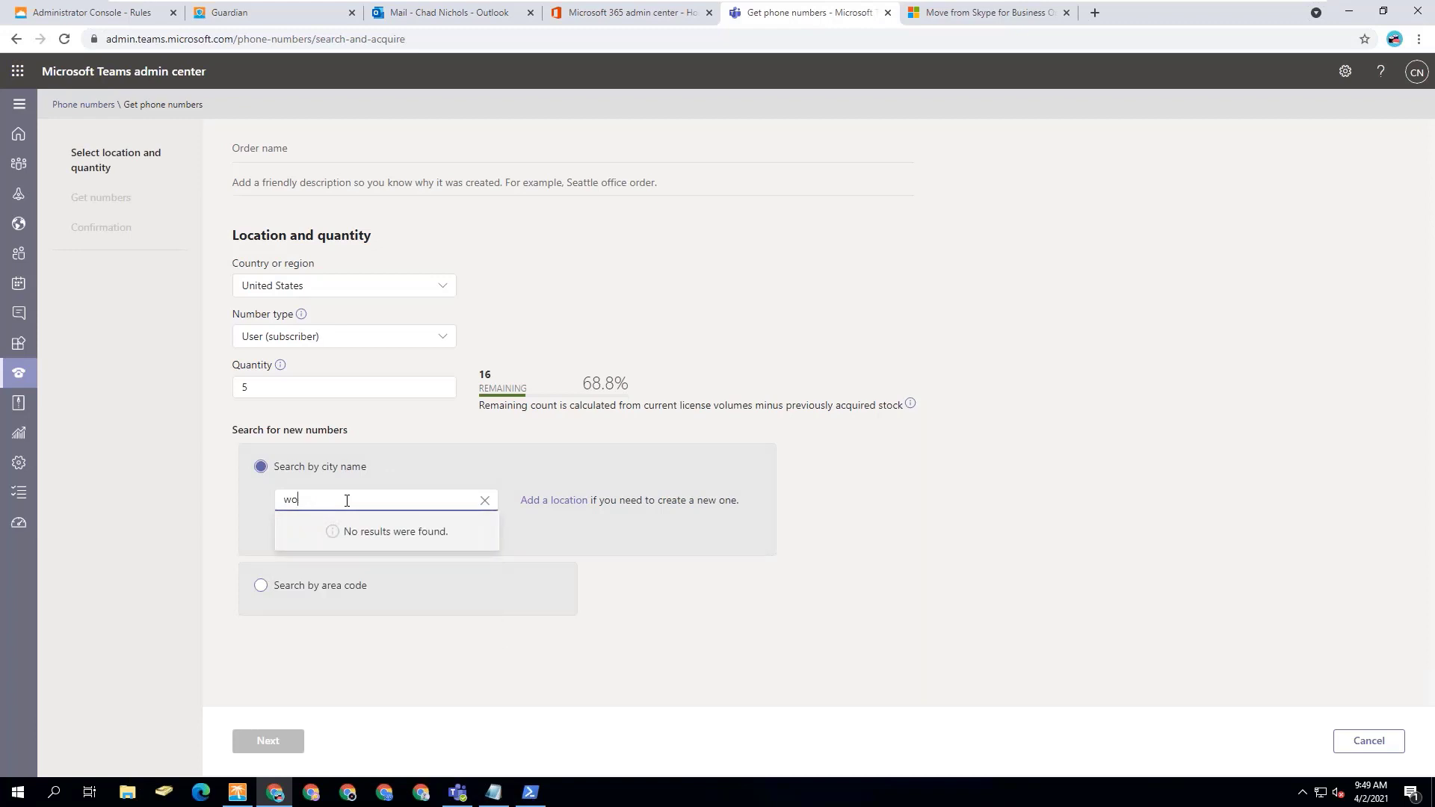
type("colum")
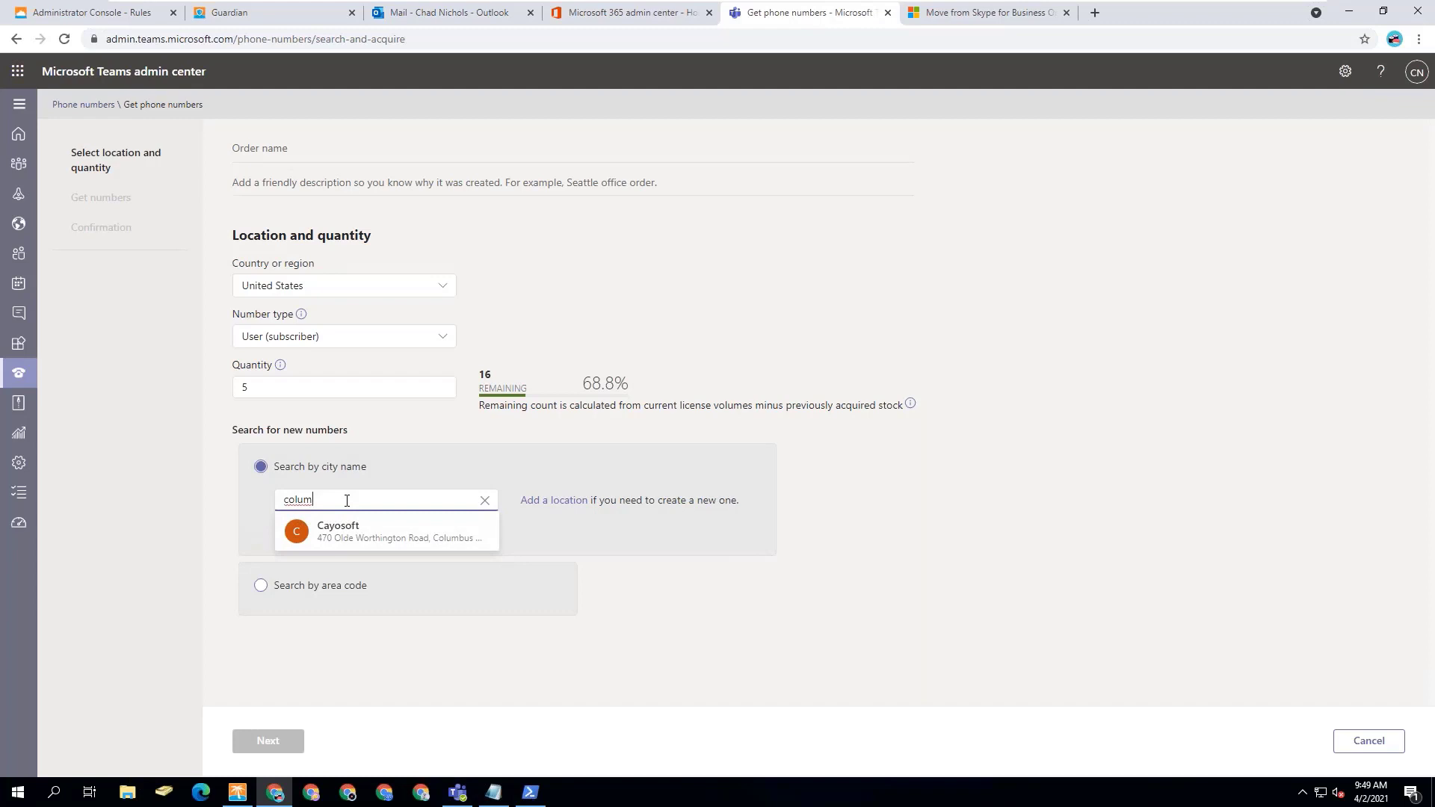
mouse_move(353, 535)
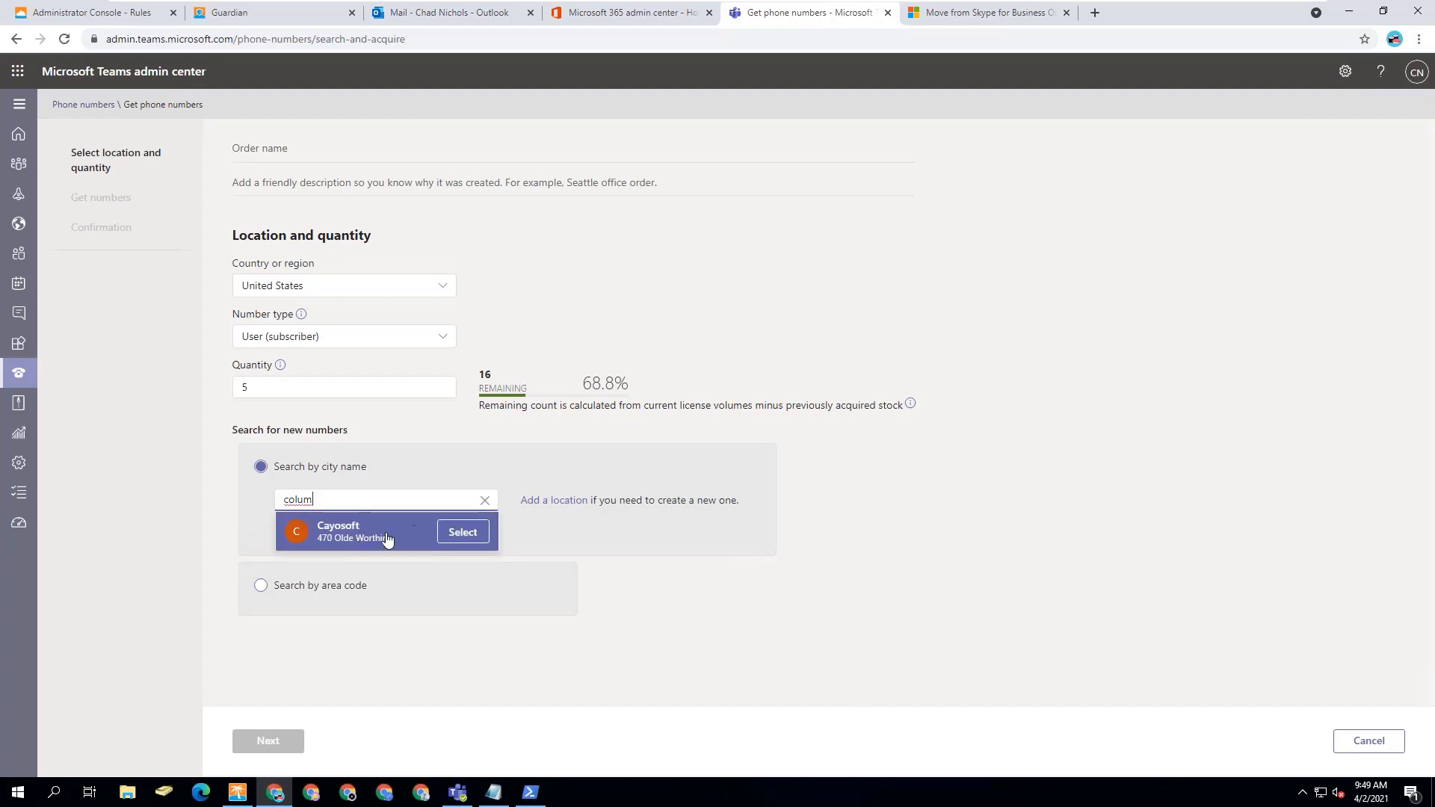
- Select the Cayosoft location with area code 380, then cancel the phone number order
left_click(463, 532)
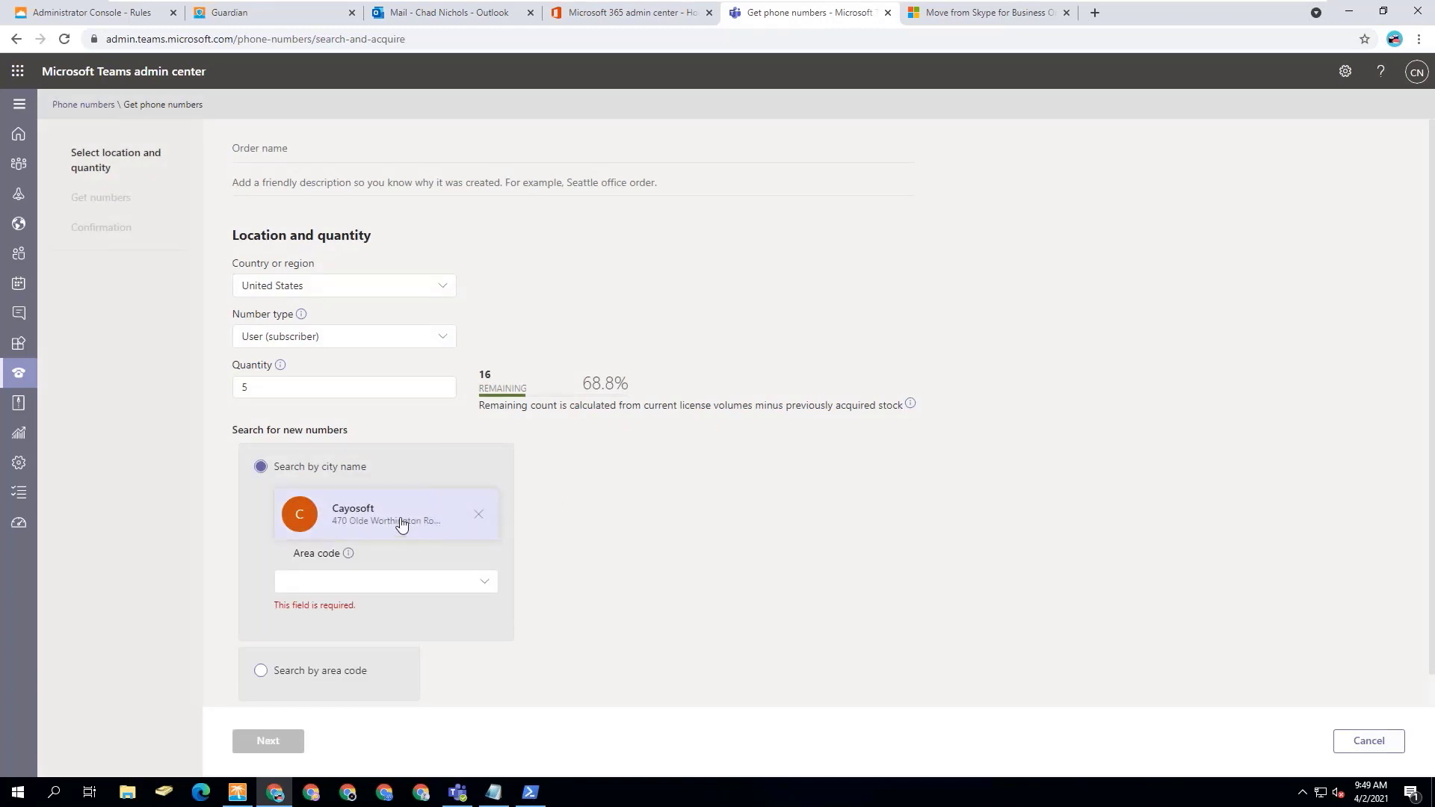
left_click(471, 592)
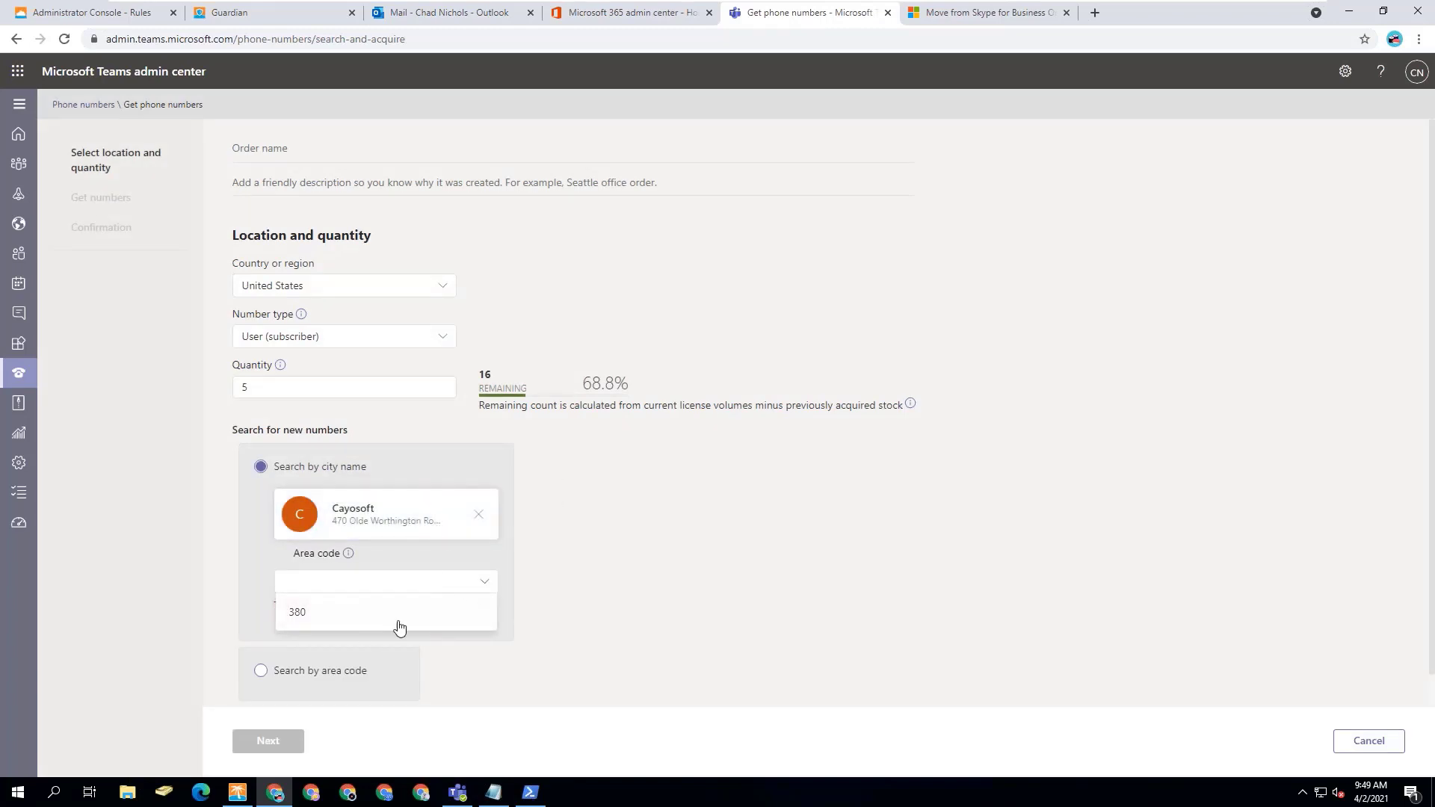
left_click(333, 621)
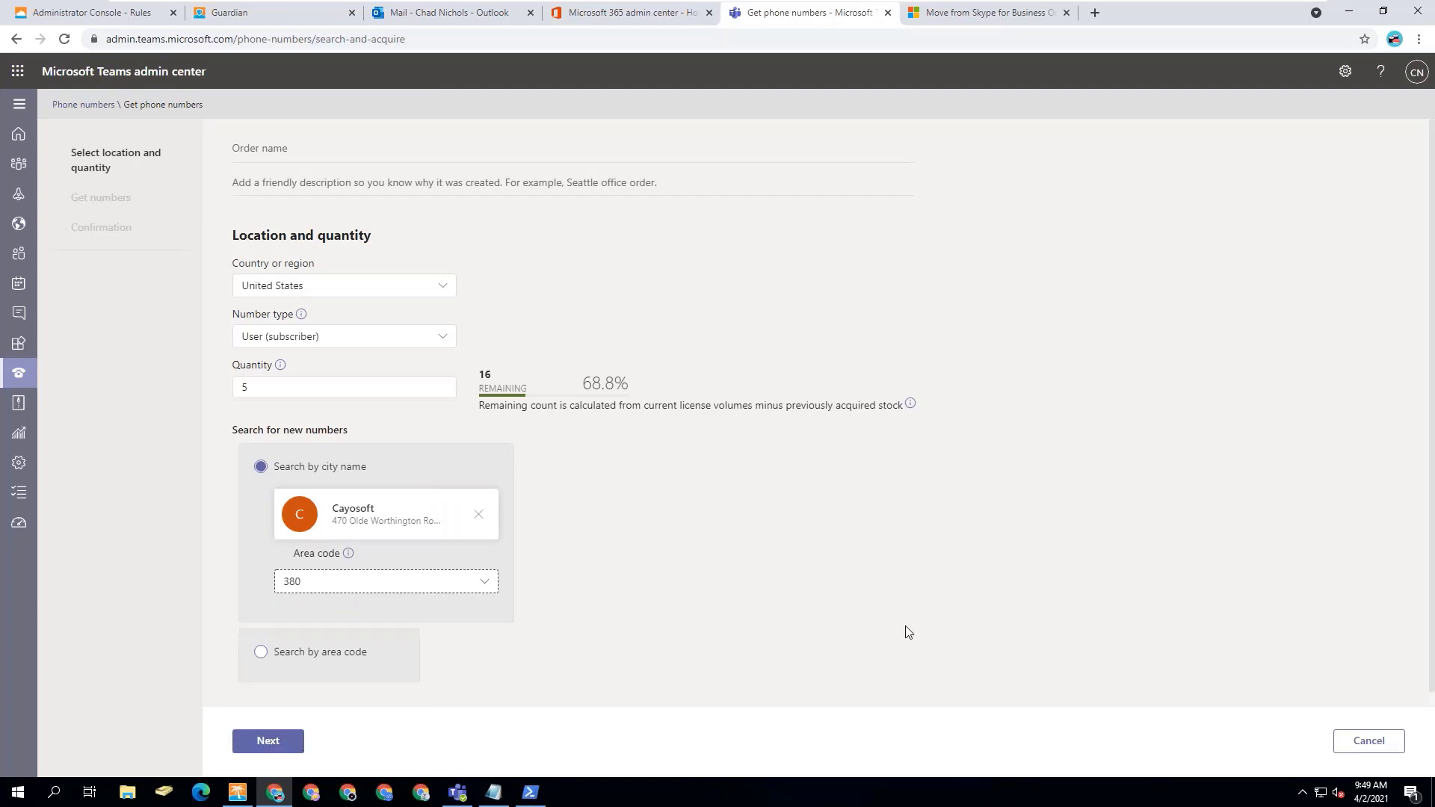
left_click(1374, 743)
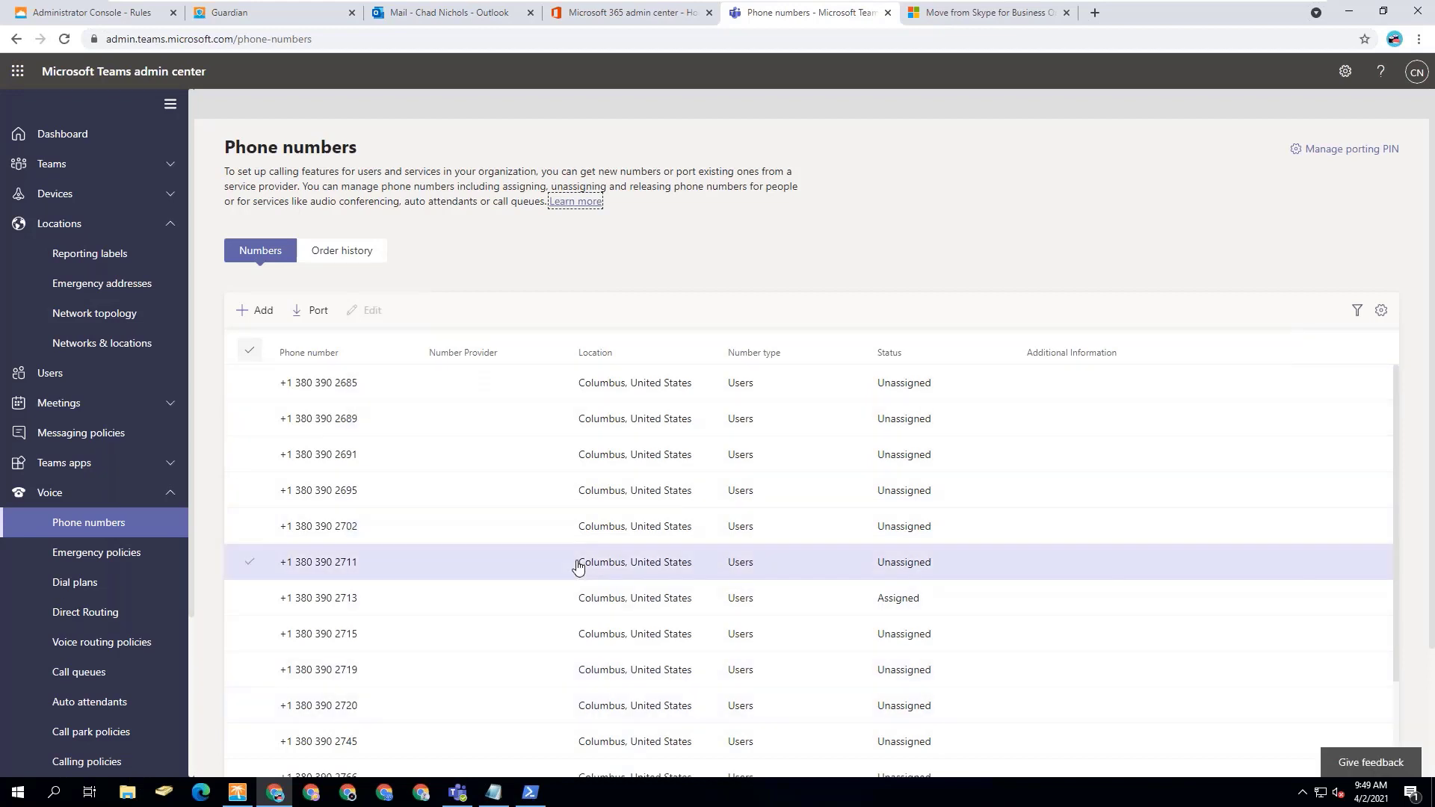
- Bring forward the Notepad notes with the Teams PowerShell connection and tenant cities commands
left_click(497, 794)
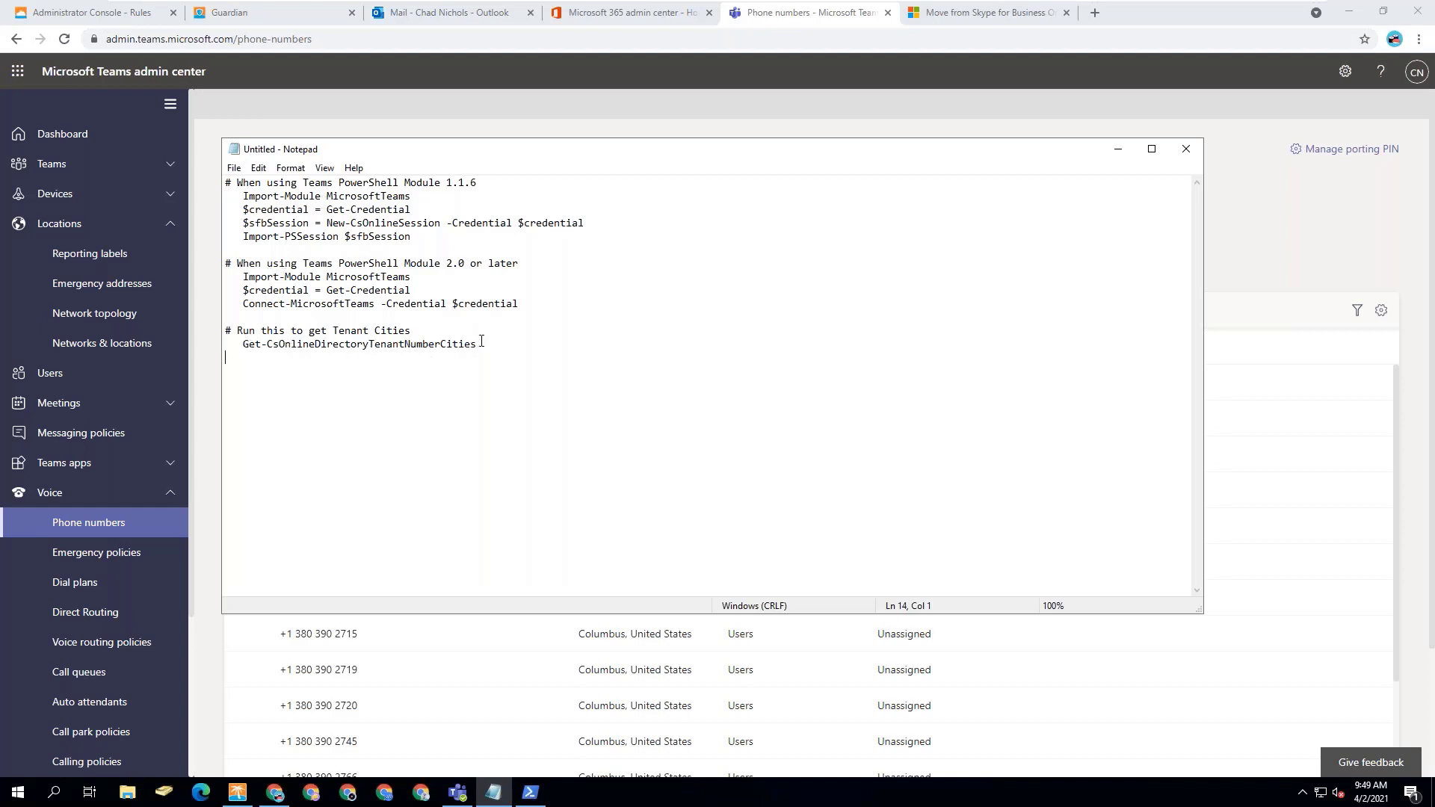
- Show the PowerShell session where Get-CsOnlineDirectoryTenantNumberCities returned NOAM-US-OH-CO
left_click(529, 794)
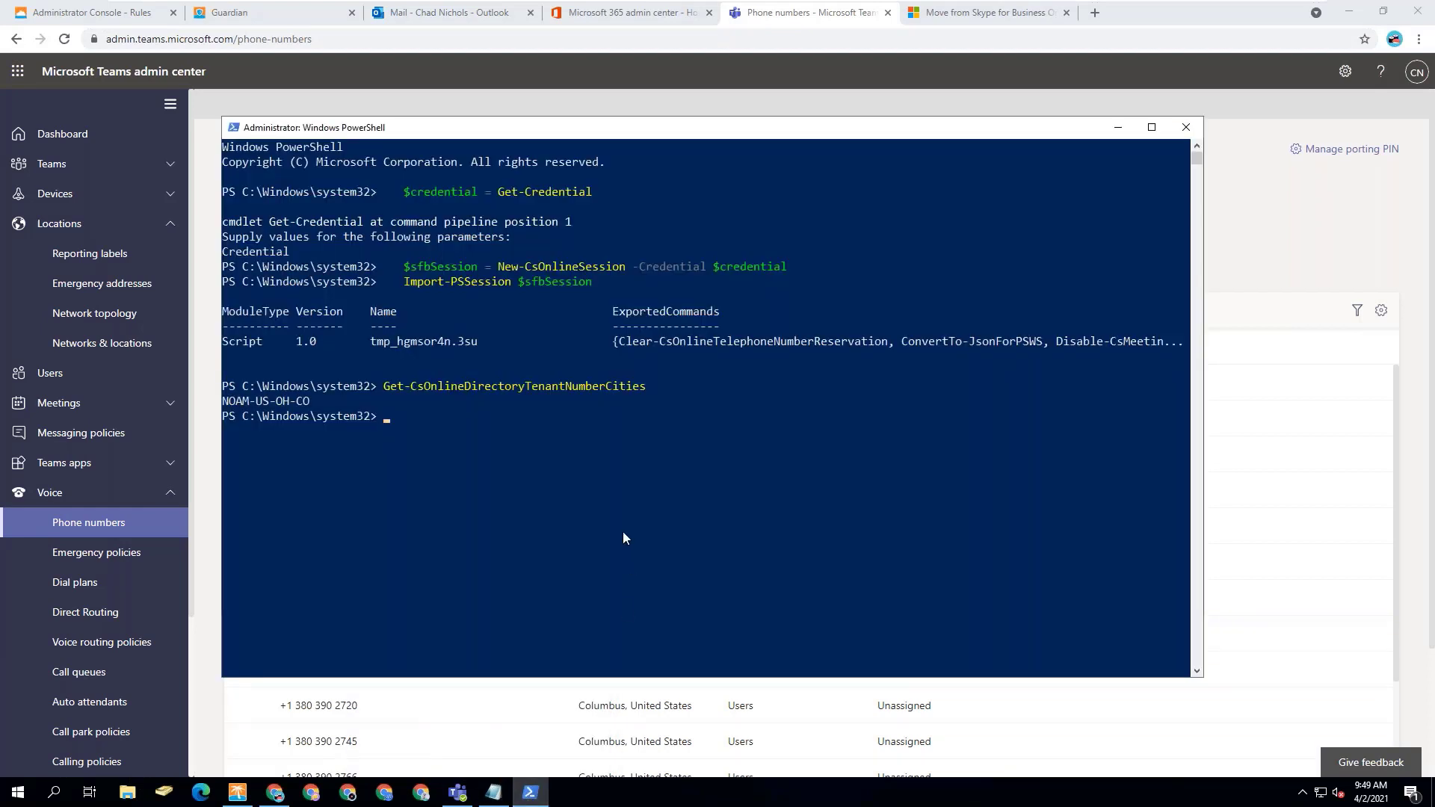